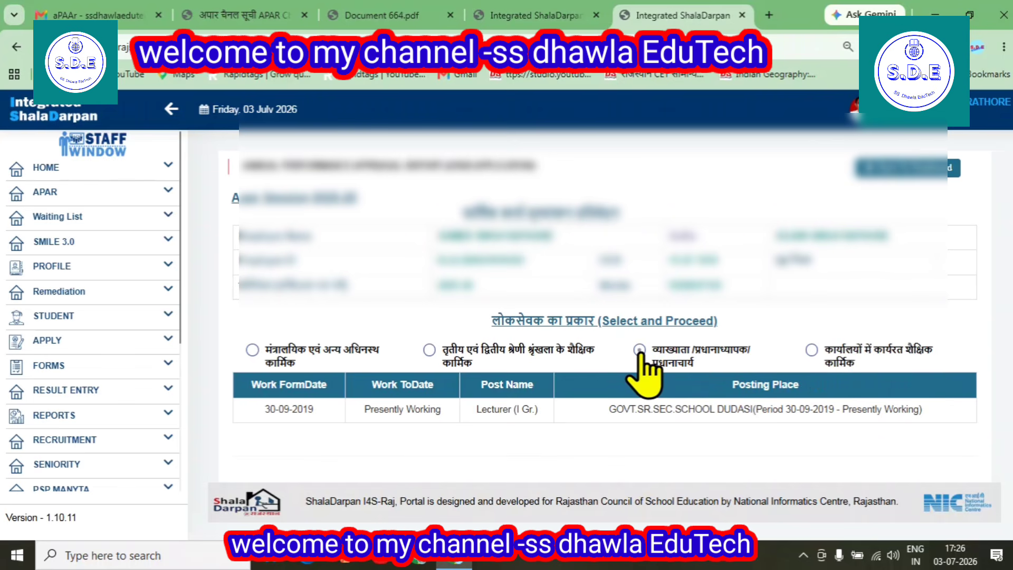
Pick the व्याख्याता/प्रधानाध्यापक/प्रधानाचार्य category, then set From Date 01-07-2025 and To Date 30-06-2026
click(639, 349)
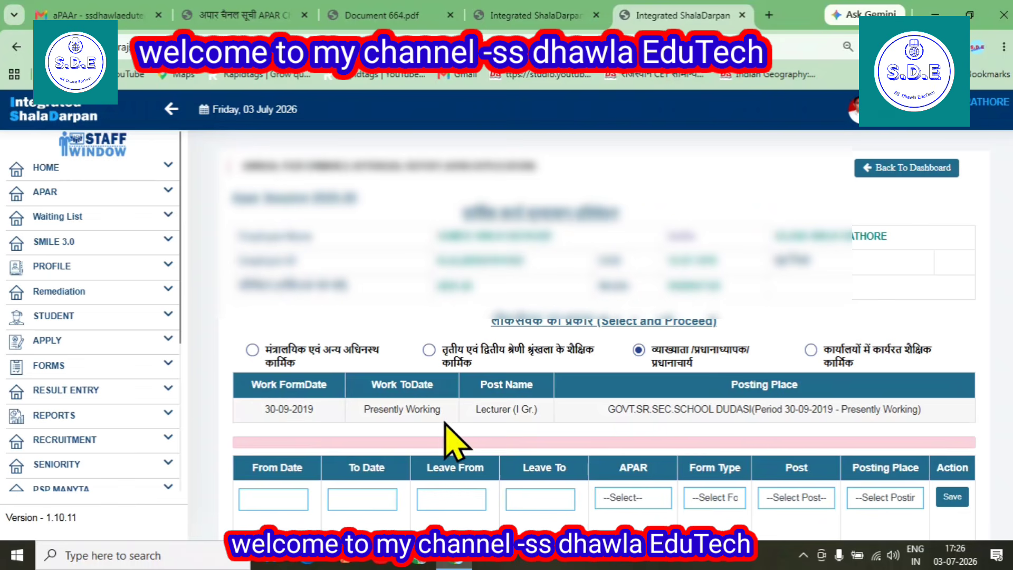
scroll(823, 393, down, 2)
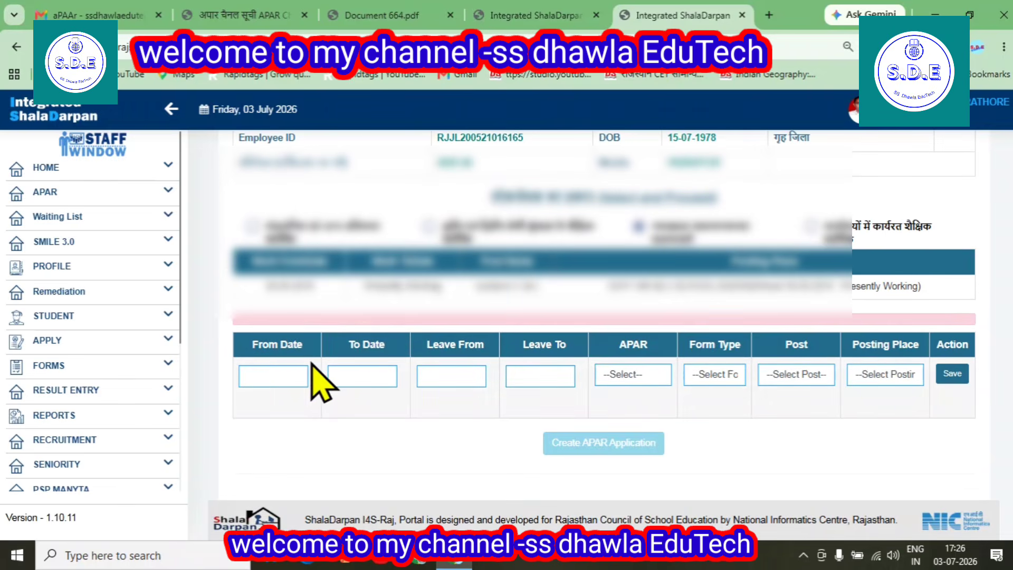
click(273, 374)
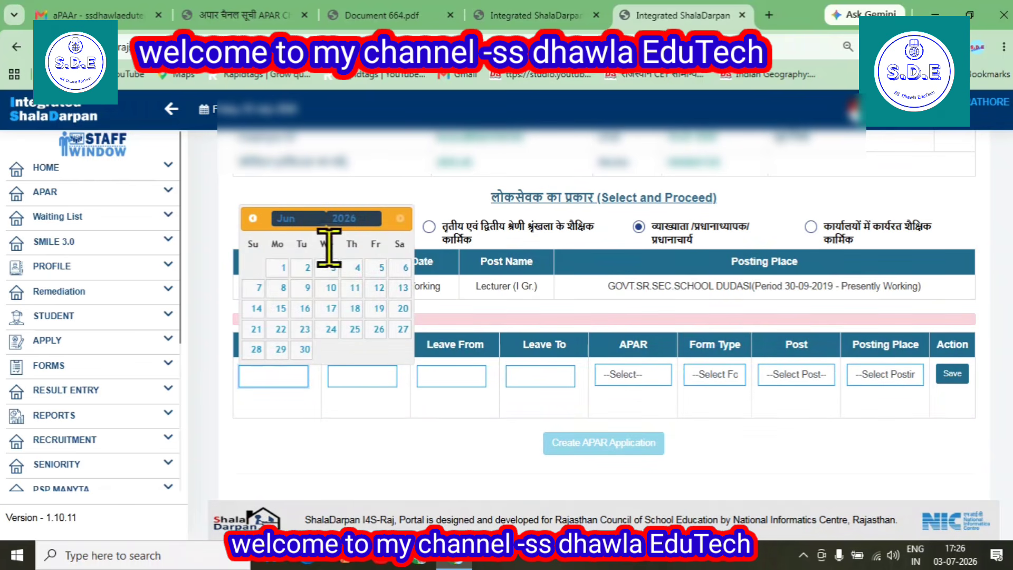
click(344, 219)
click(348, 308)
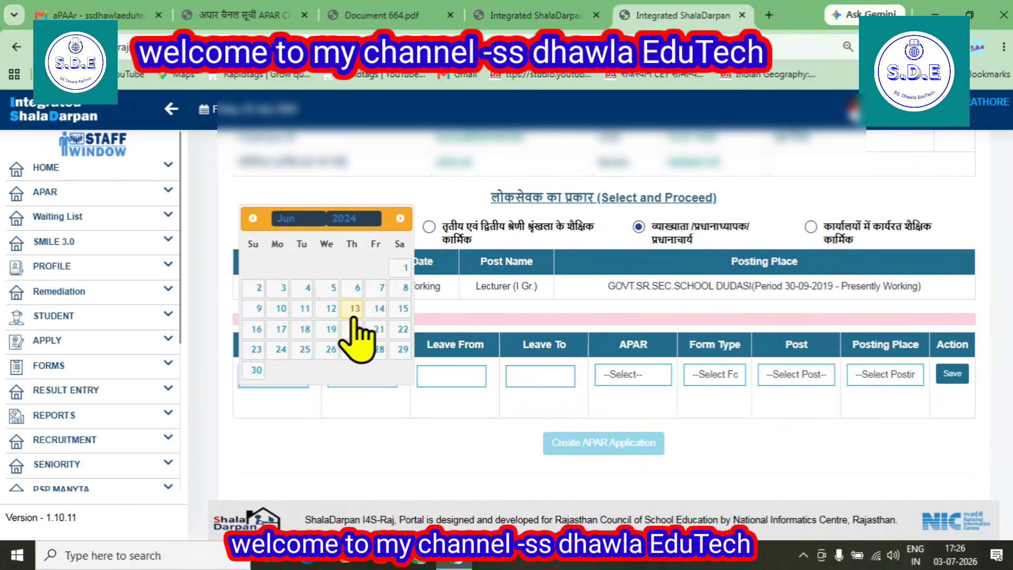
click(354, 219)
click(351, 329)
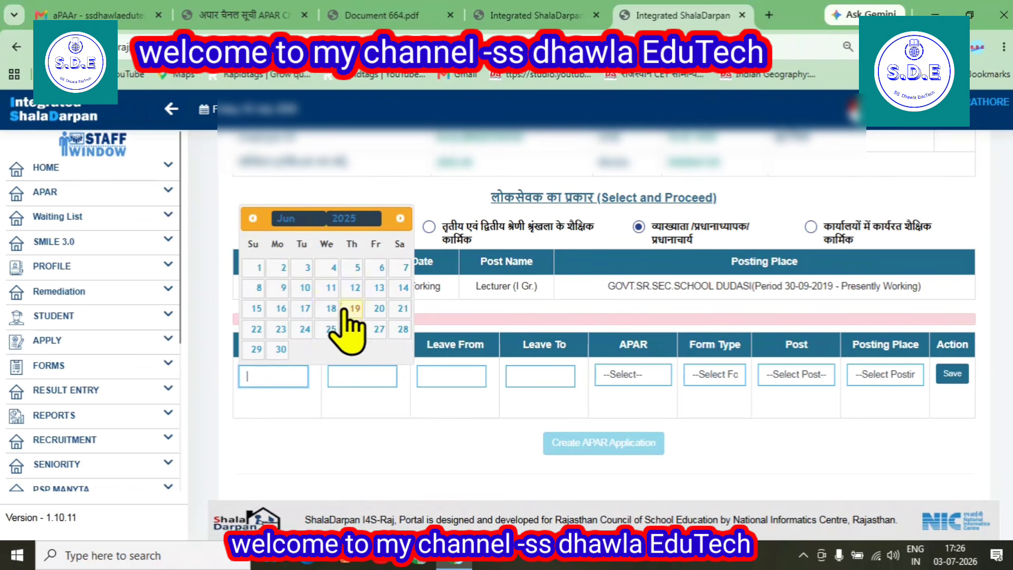
click(293, 219)
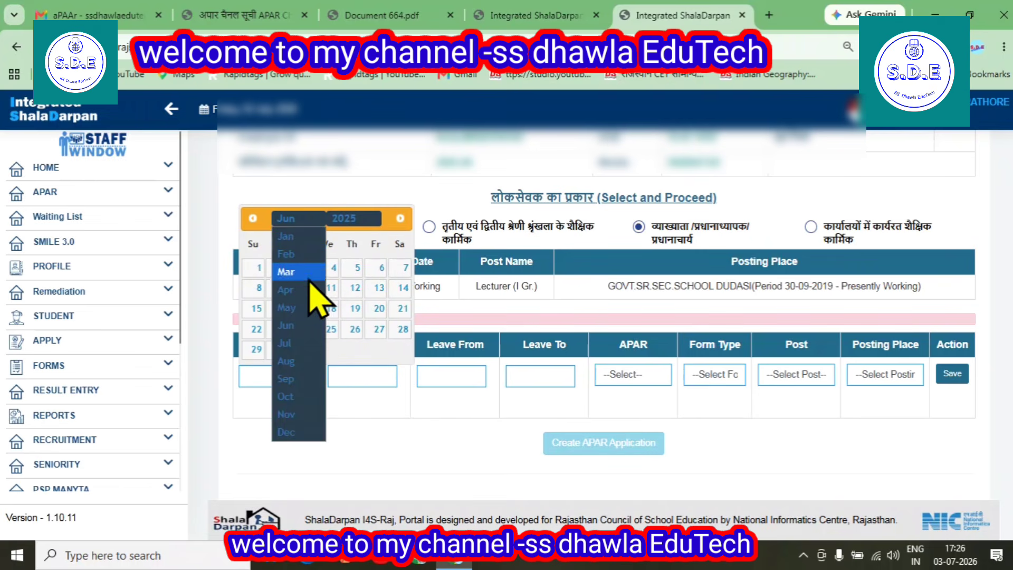
click(288, 343)
click(306, 308)
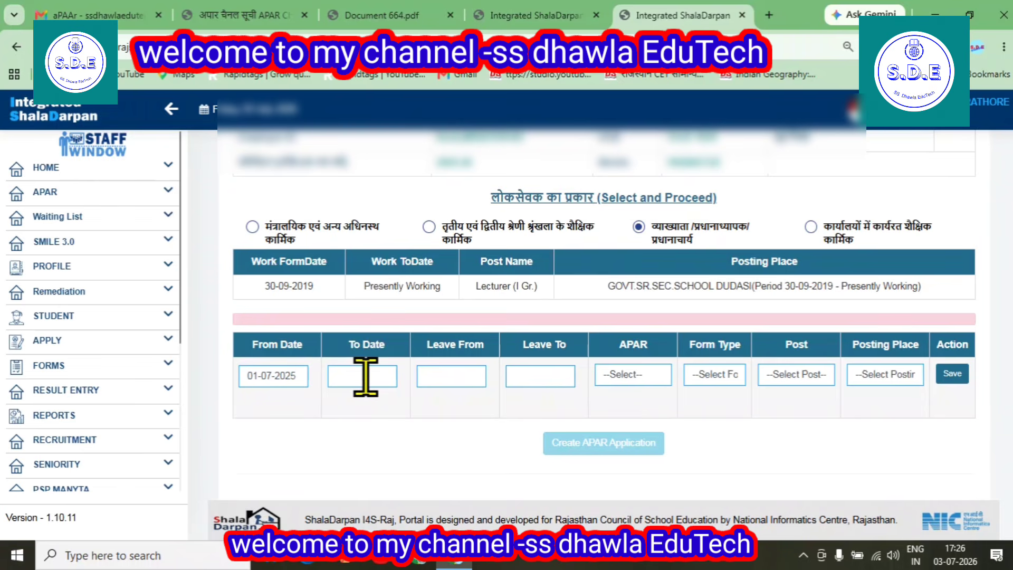
click(366, 376)
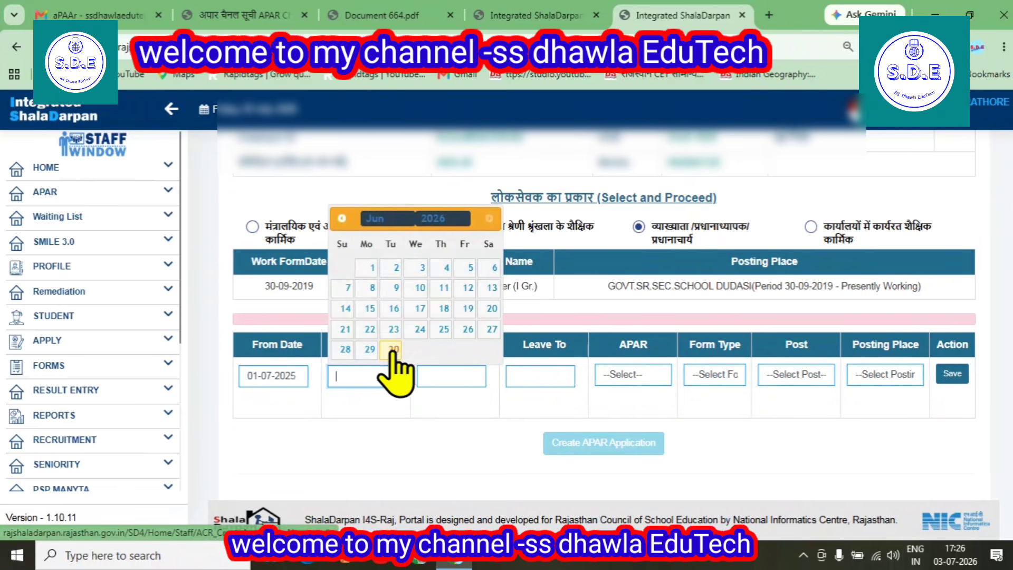
click(394, 349)
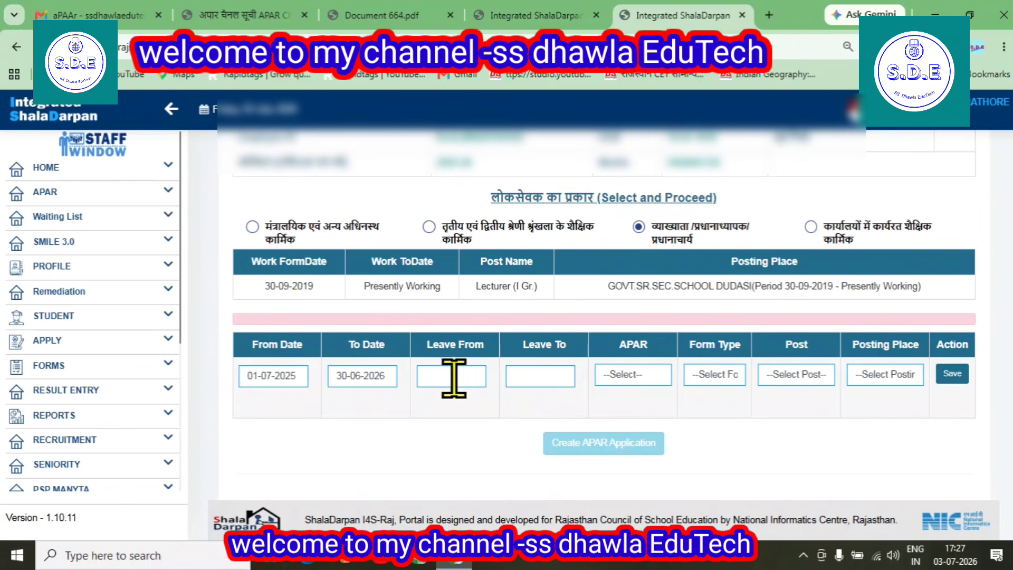
Set APAR to 'एपीएआर की प्रविष्टि की जानी है।', form type state education service, and post Lecturer (I Gr.)
click(625, 374)
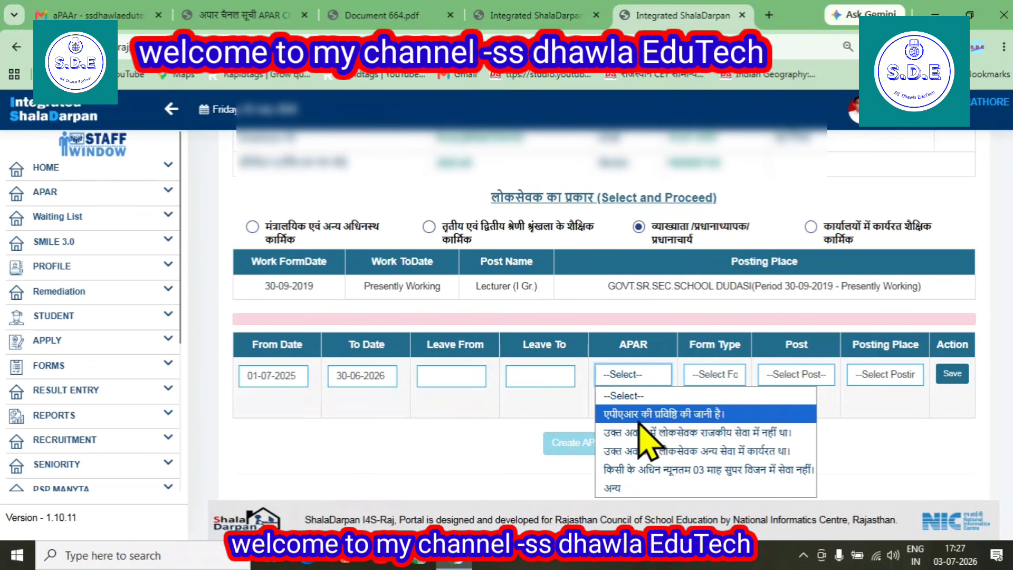
click(668, 417)
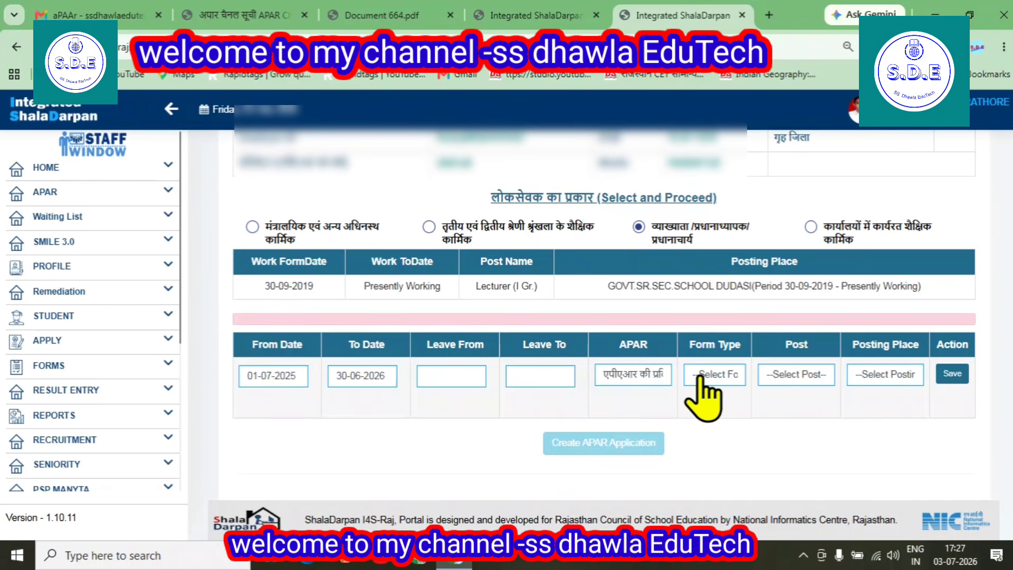
click(707, 376)
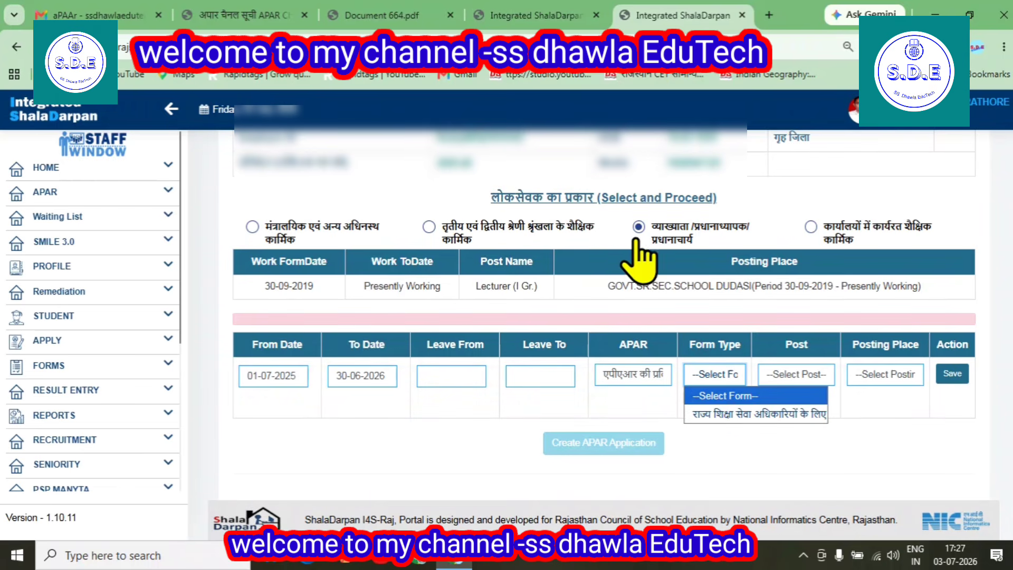
click(715, 414)
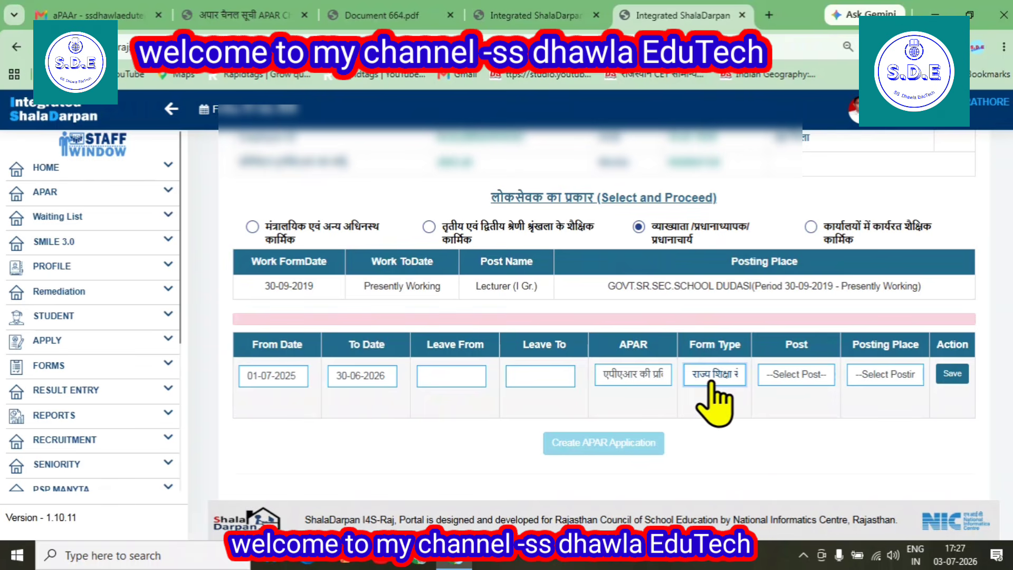
click(786, 376)
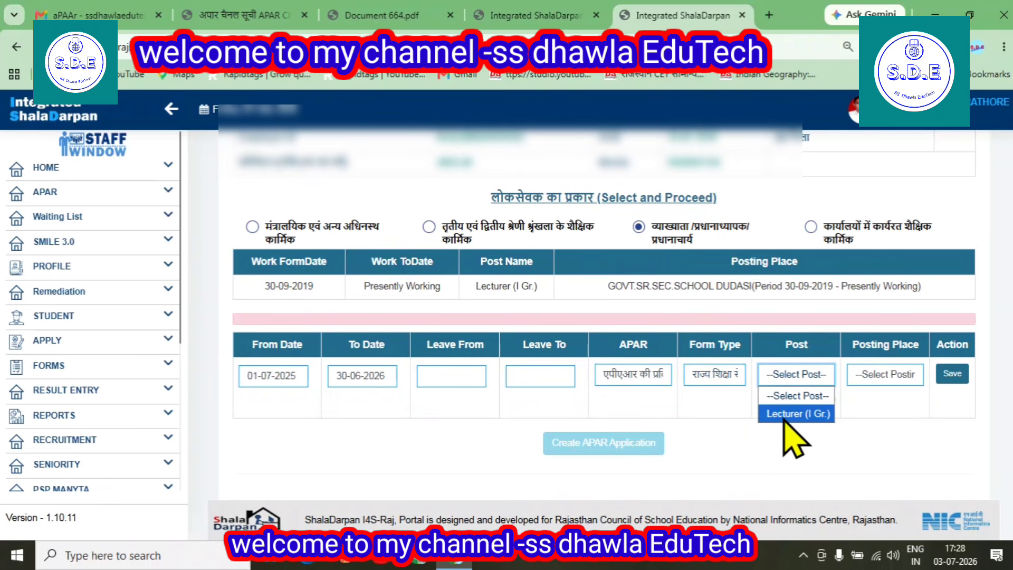
click(786, 414)
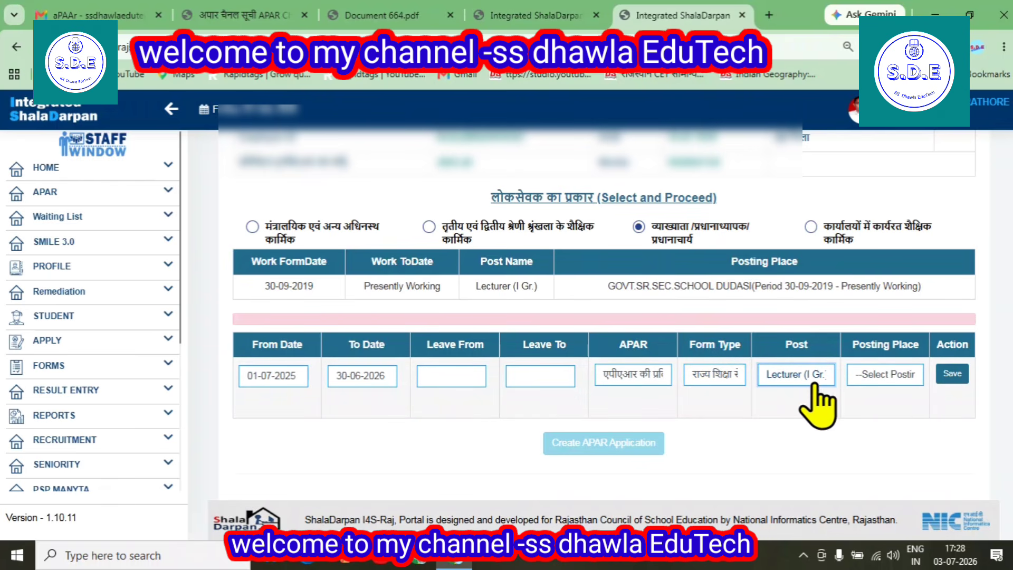
click(881, 375)
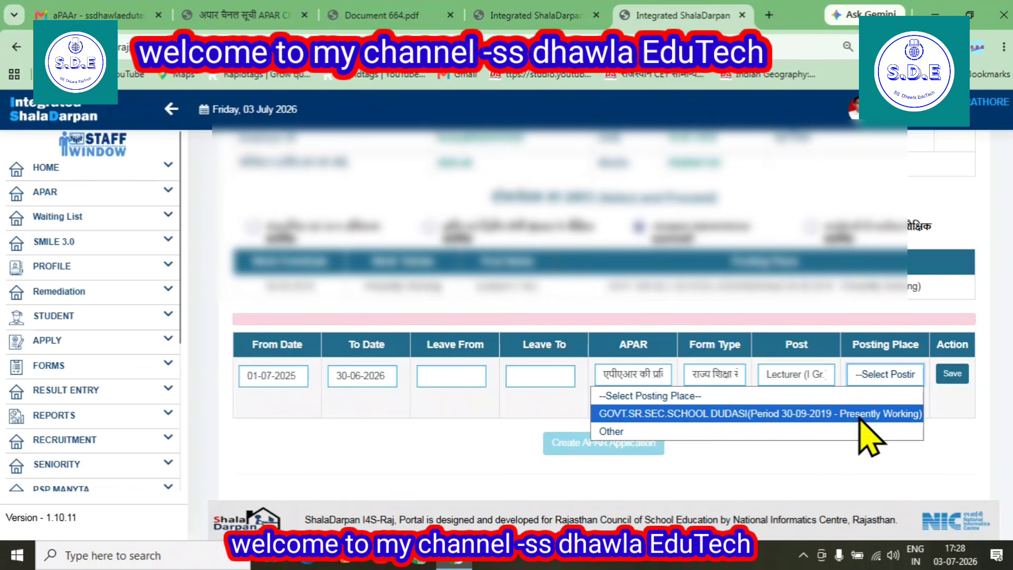
Save the row with posting place GOVT.SR.SEC.SCHOOL DUDASI and create the APAR application
click(815, 414)
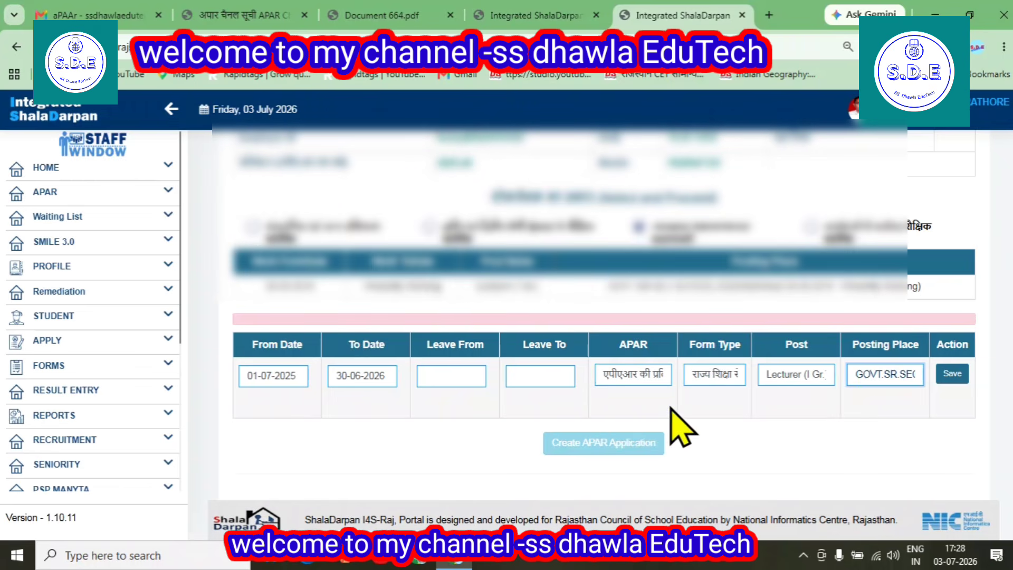
click(951, 378)
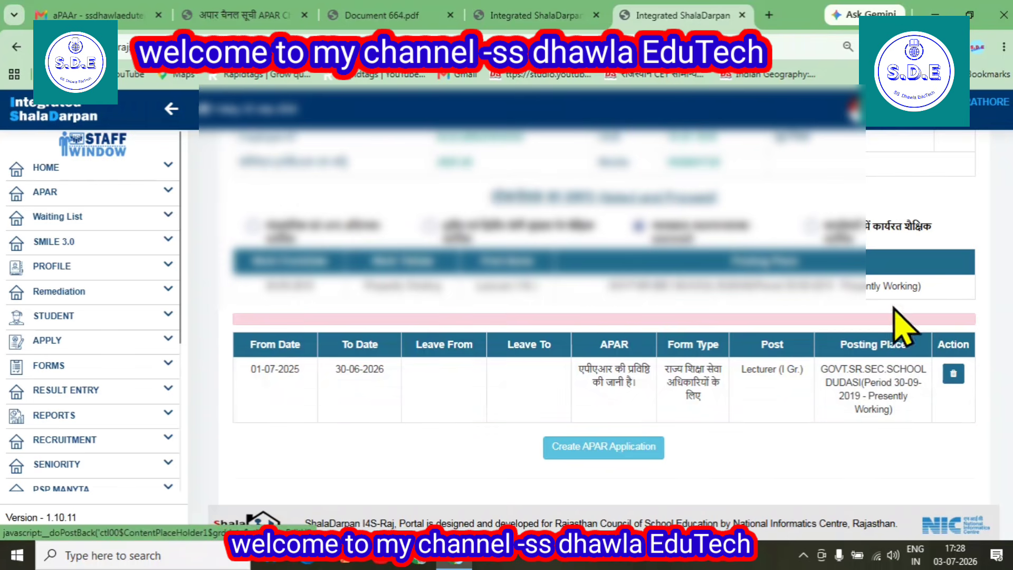
scroll(525, 379, down, 1)
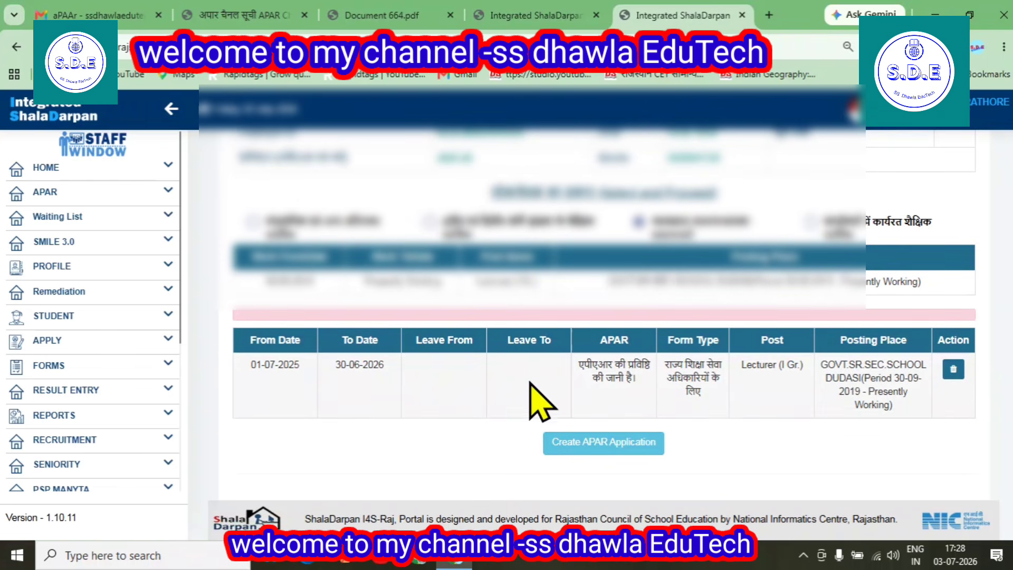
click(604, 442)
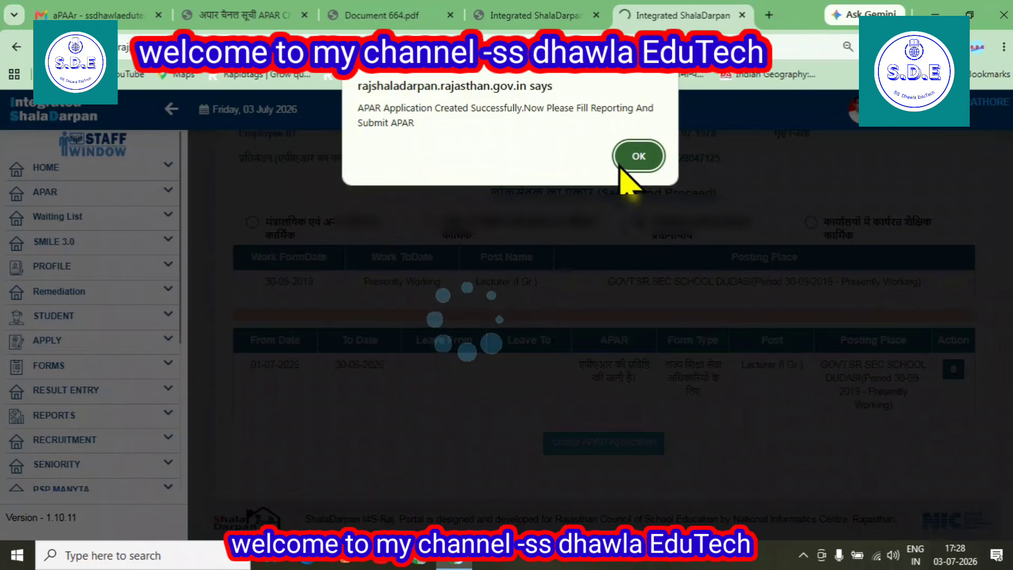
click(638, 157)
scroll(655, 244, down, 4)
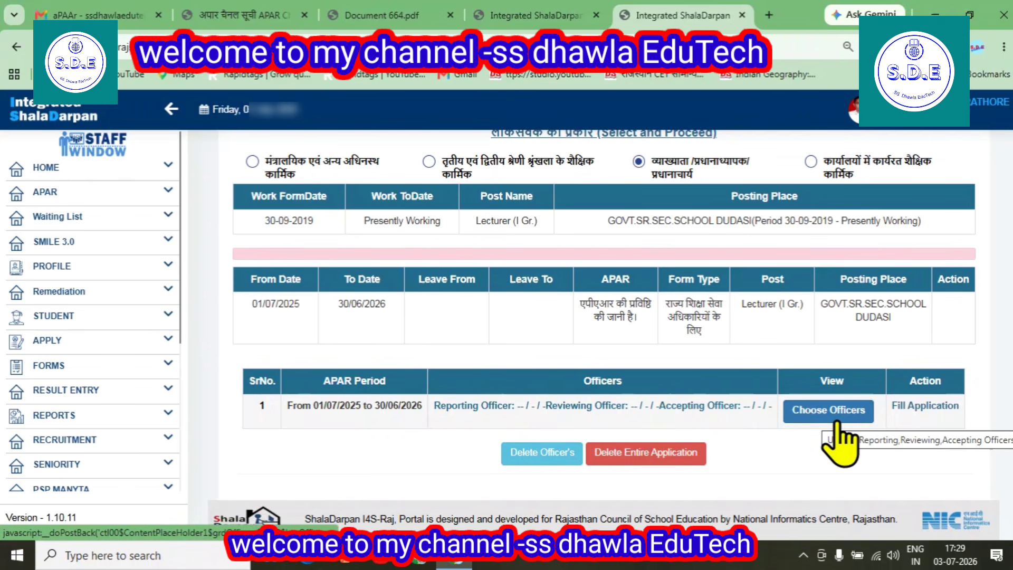
Scroll APAR Channel 2024-25-1.pdf to rows 9–15 showing the lecturers' reporting and reviewing officers
click(243, 15)
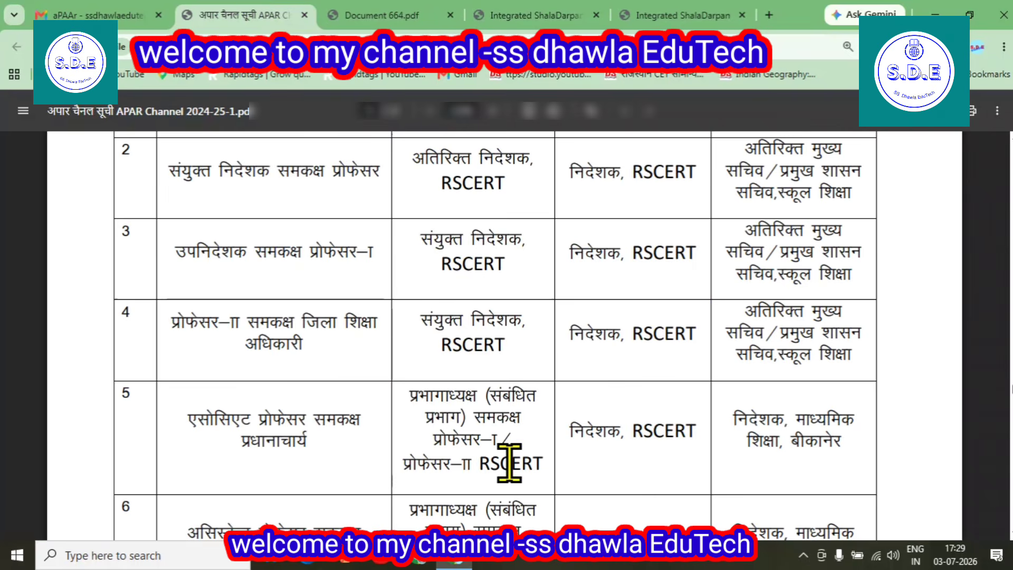
scroll(506, 459, down, 10)
scroll(506, 459, down, 15)
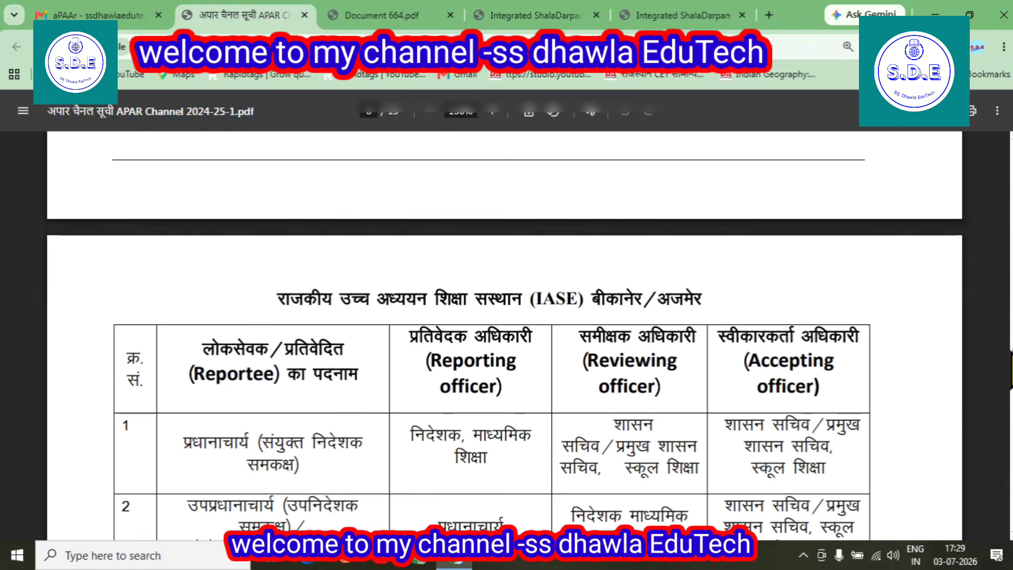
scroll(808, 241, down, 20)
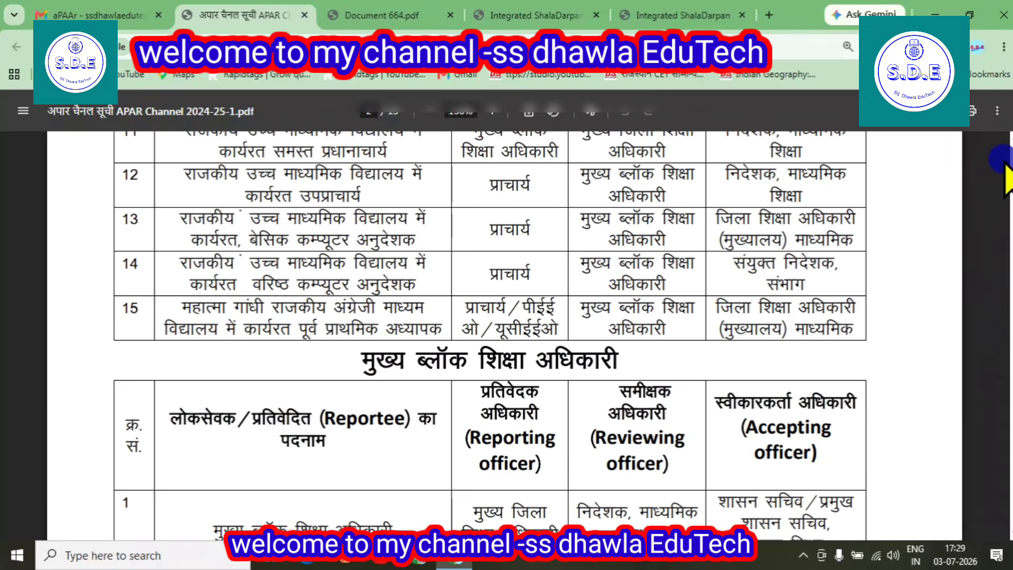
scroll(602, 362, up, 5)
scroll(603, 362, up, 8)
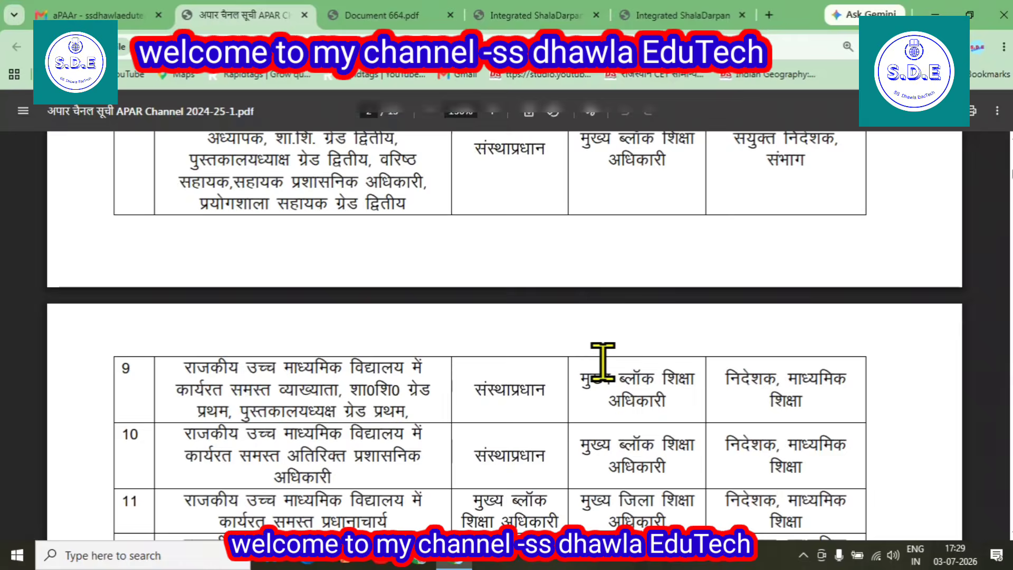
scroll(603, 364, up, 2)
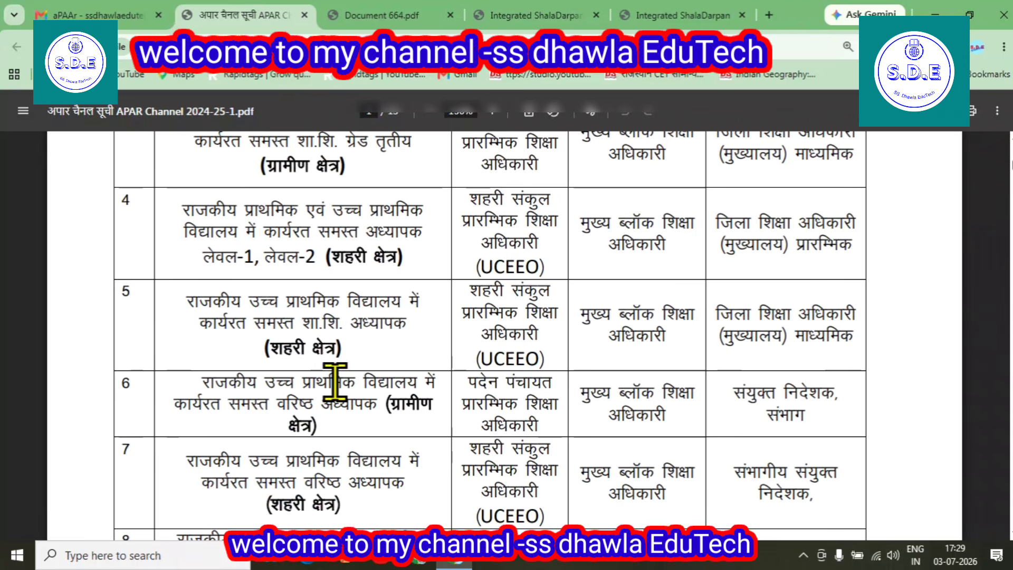
scroll(509, 381, up, 2)
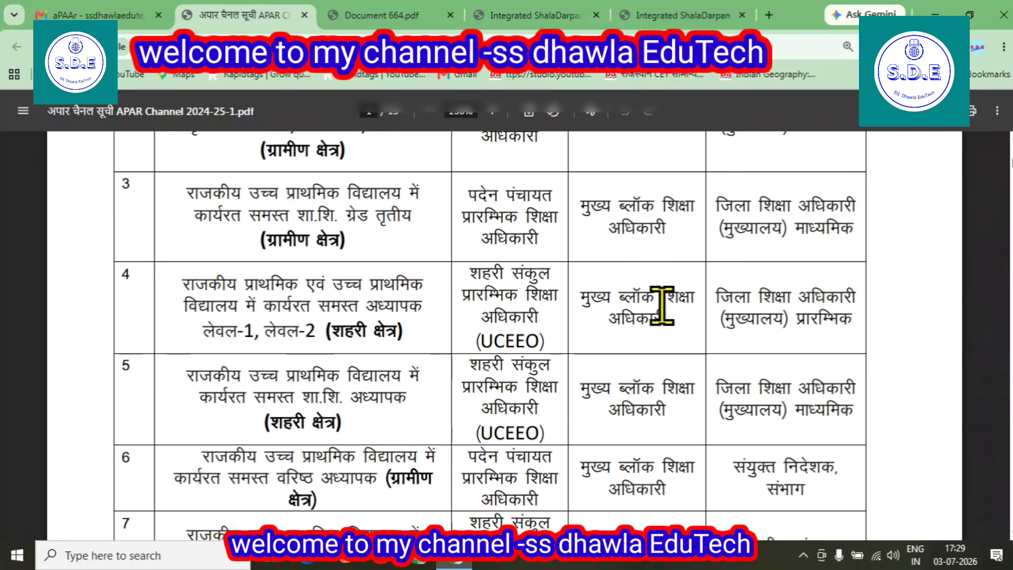
scroll(663, 306, up, 12)
scroll(370, 324, up, 6)
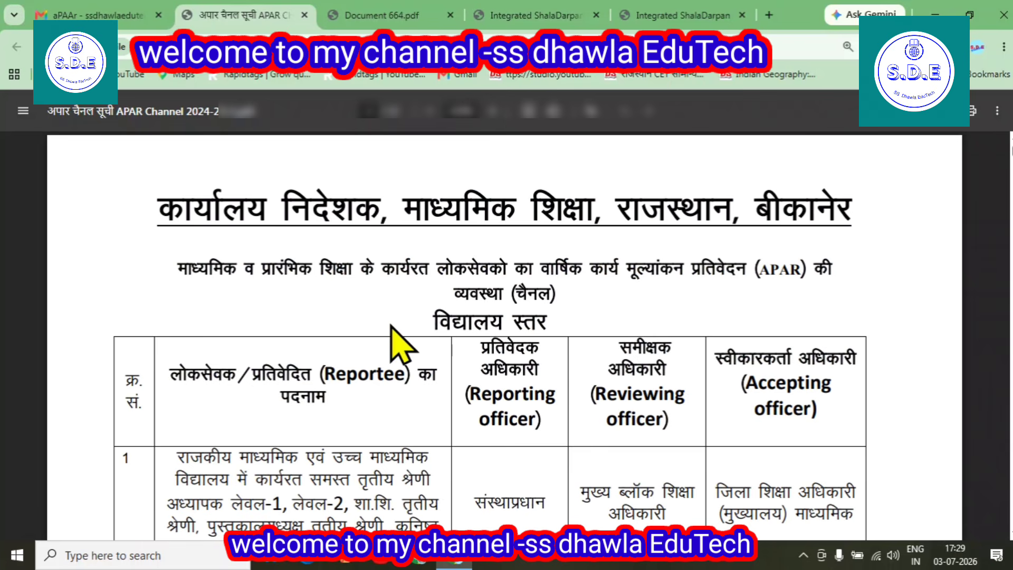
scroll(334, 357, down, 10)
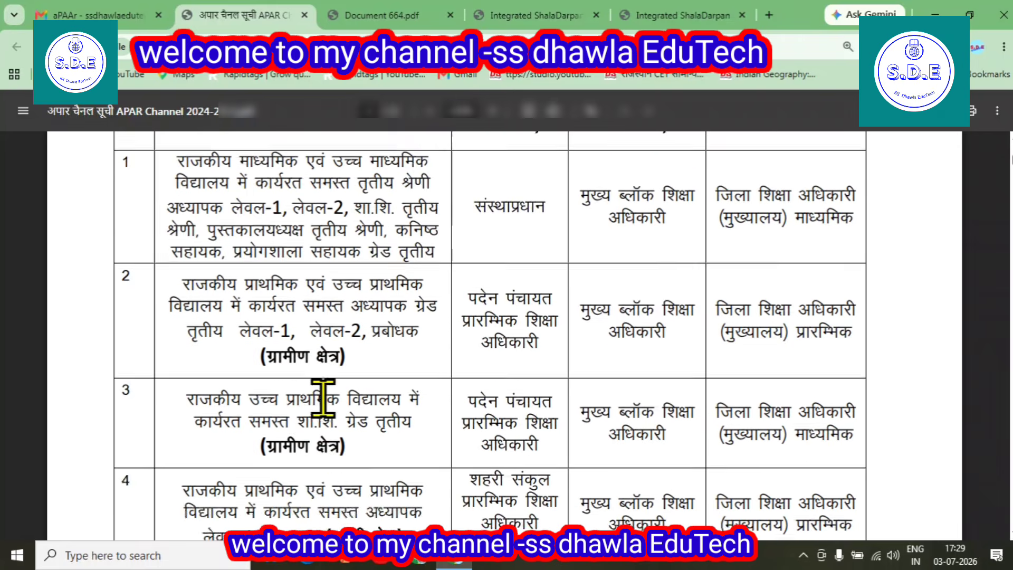
scroll(324, 395, down, 10)
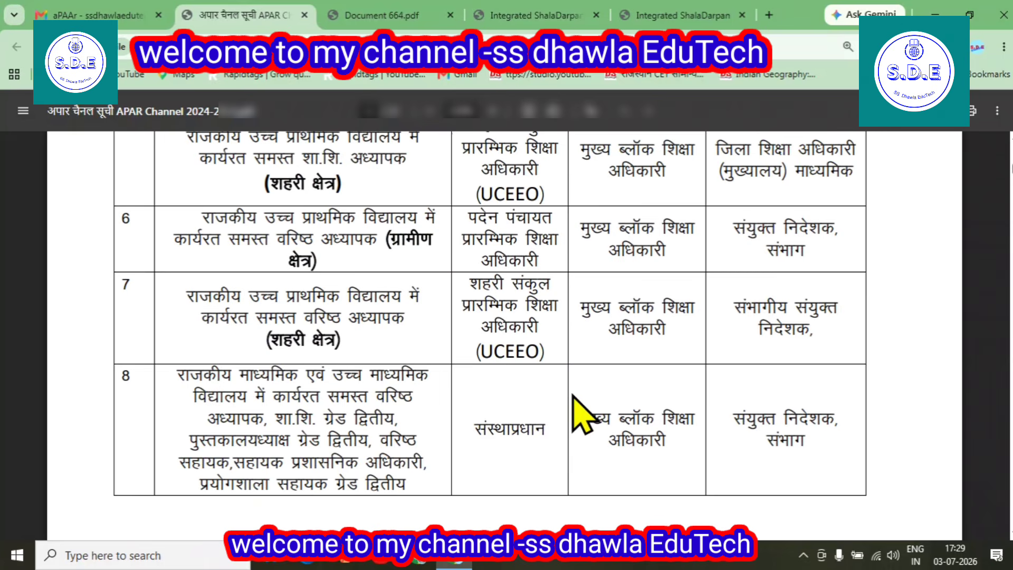
scroll(574, 396, down, 10)
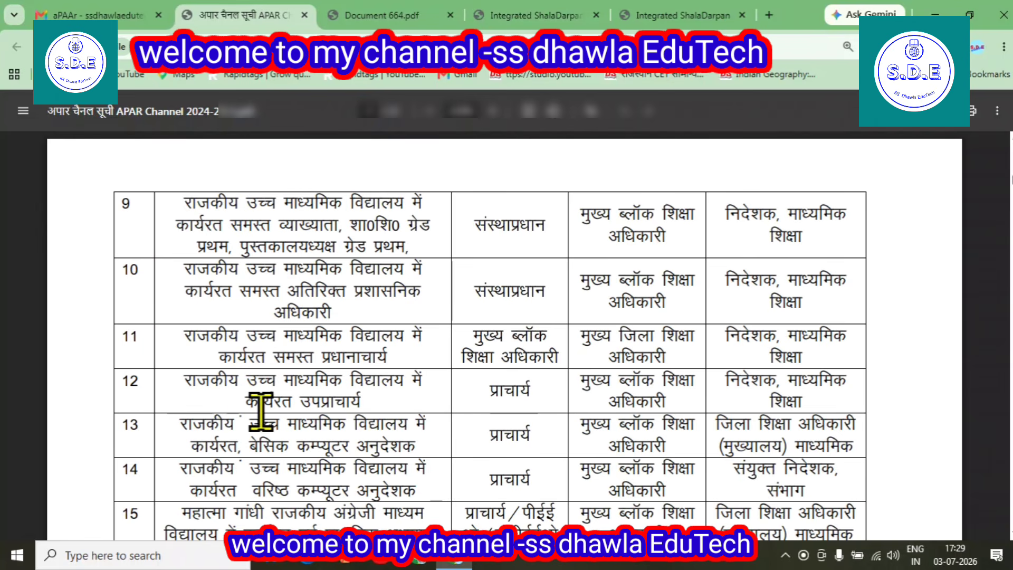
scroll(296, 306, down, 4)
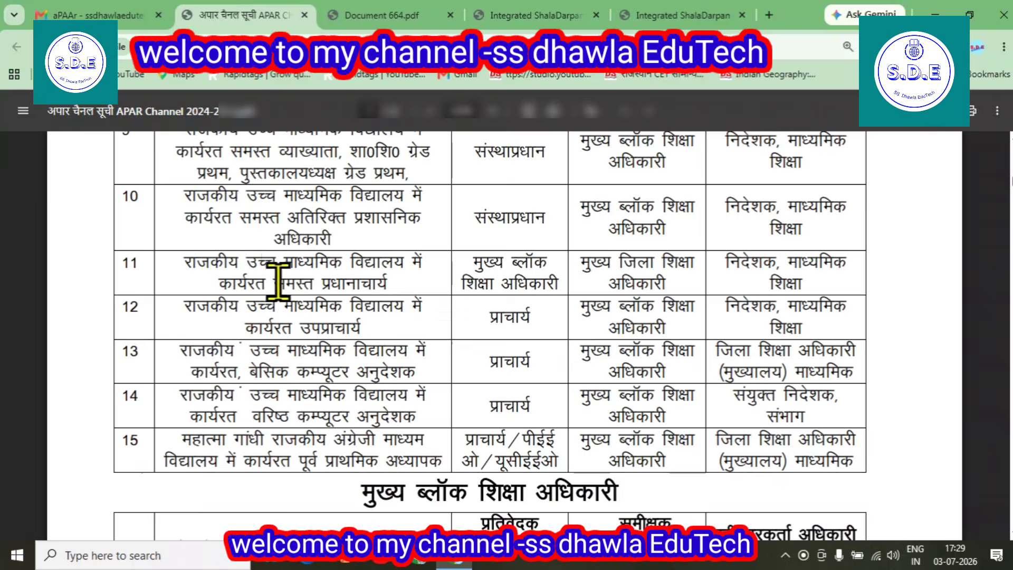
scroll(295, 316, up, 3)
scroll(300, 300, up, 2)
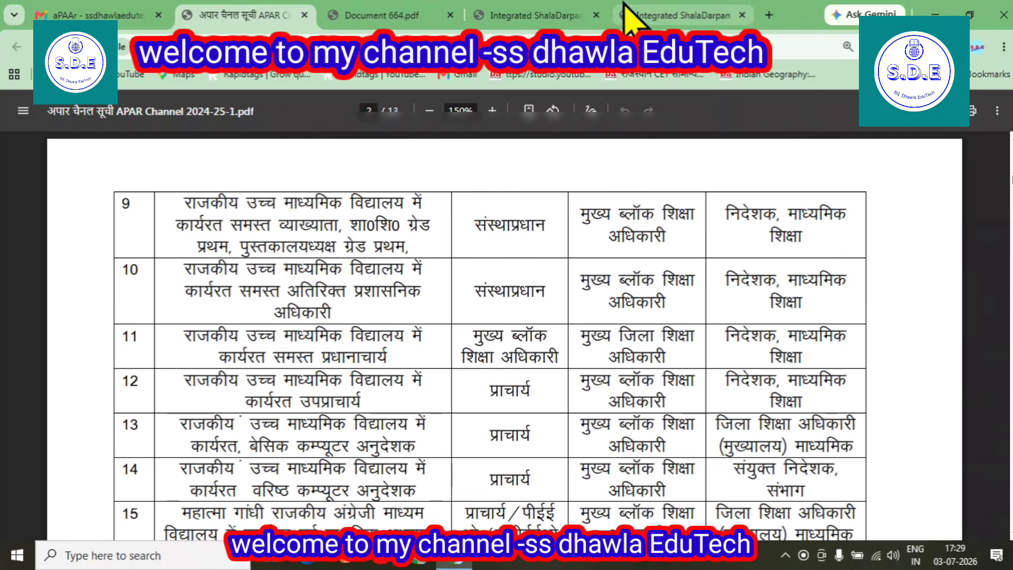
Return to ShalaDarpan and open Choose Officers for the 01/07/2025–30/06/2026 APAR row
click(681, 15)
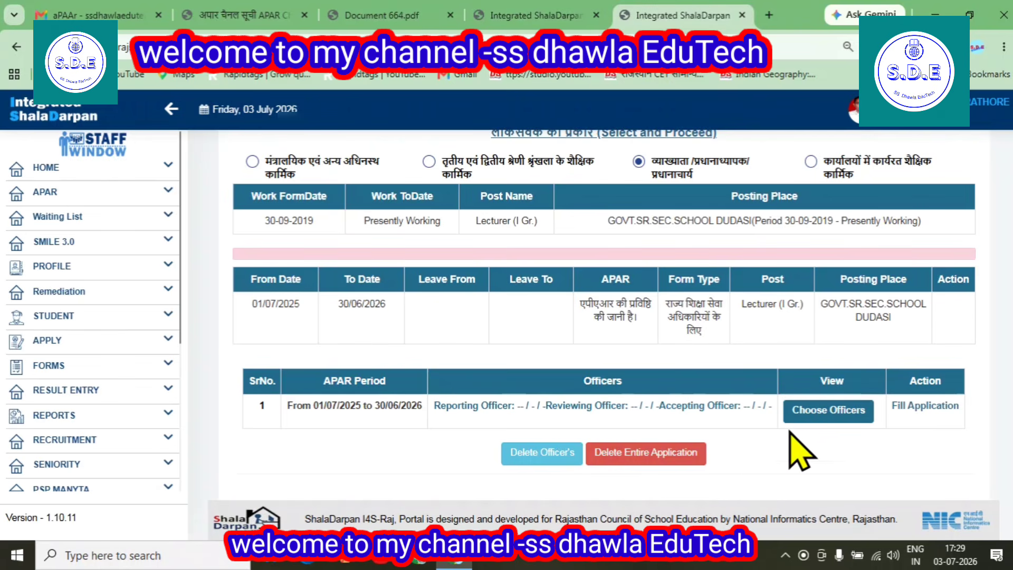
click(818, 413)
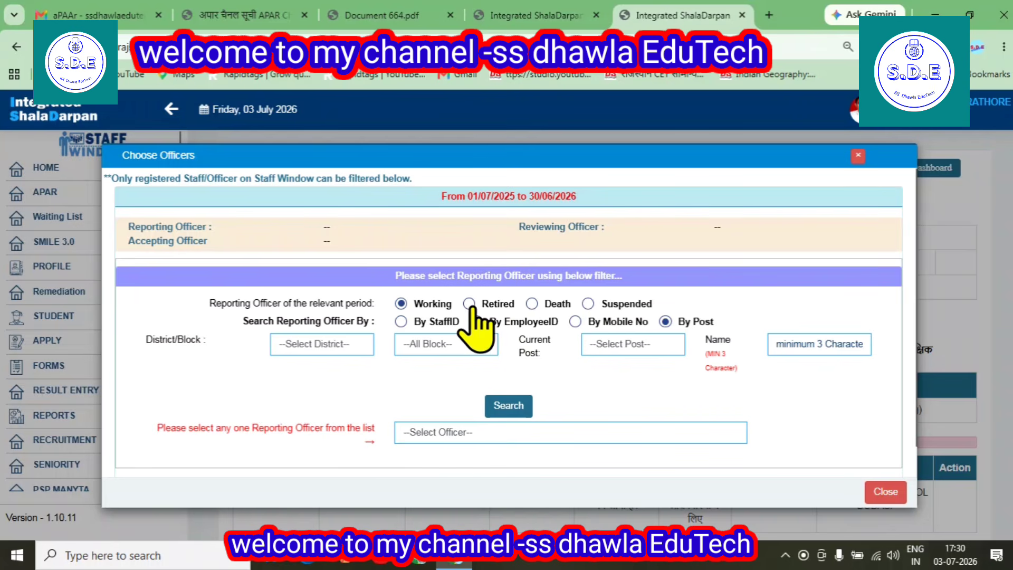
Set the reporting officer's status for 01/07/2025–30/06/2026 to Working
click(401, 304)
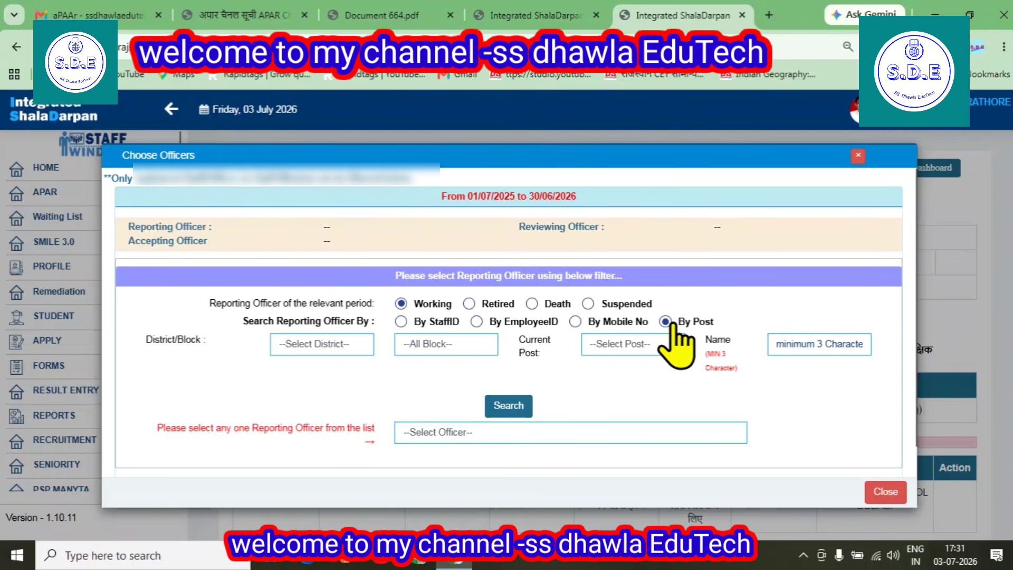
Search By Mobile No for the reporting officer, select the match, and save as reporting officer
click(575, 321)
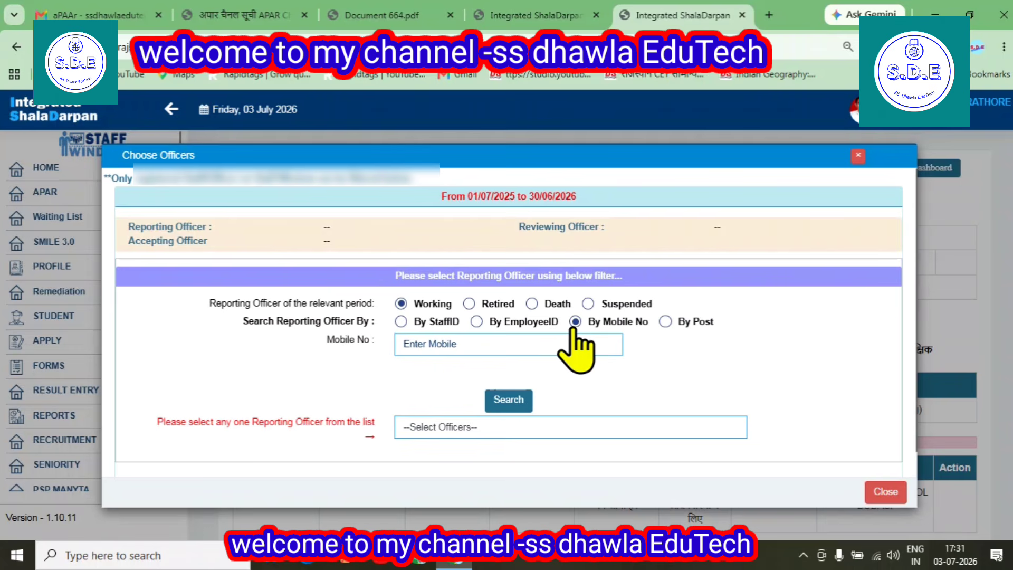
click(518, 347)
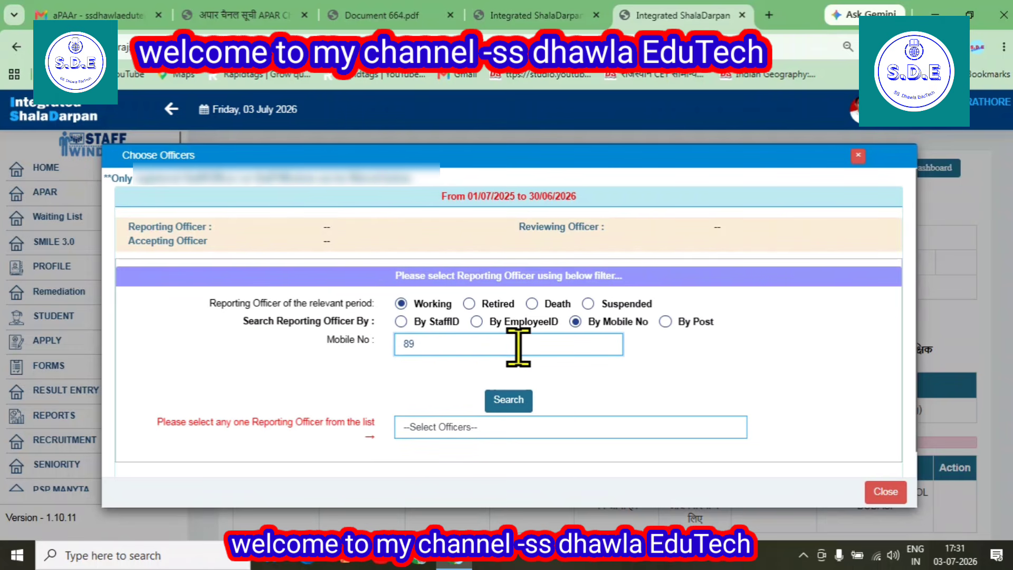
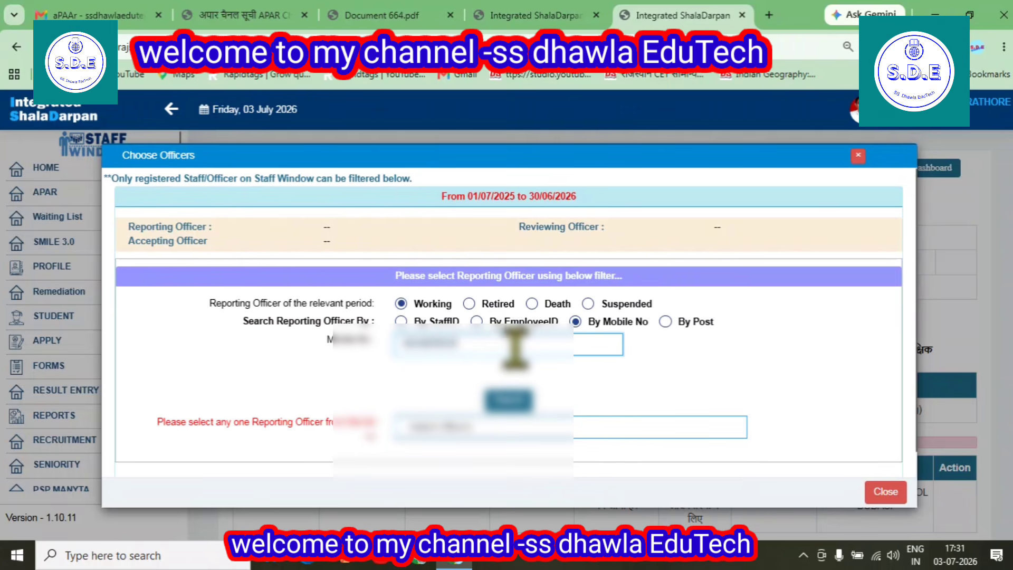
click(506, 402)
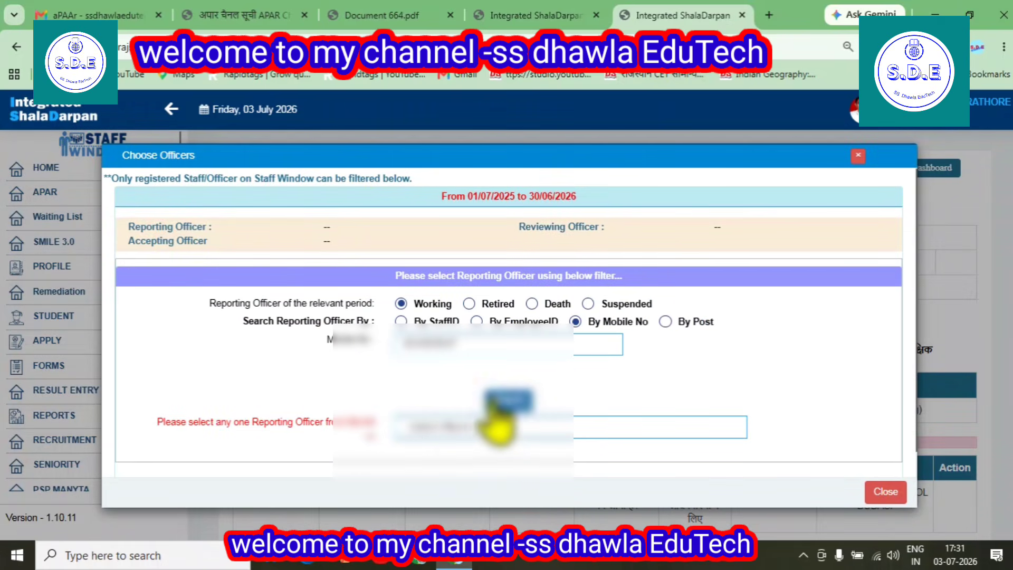
click(430, 430)
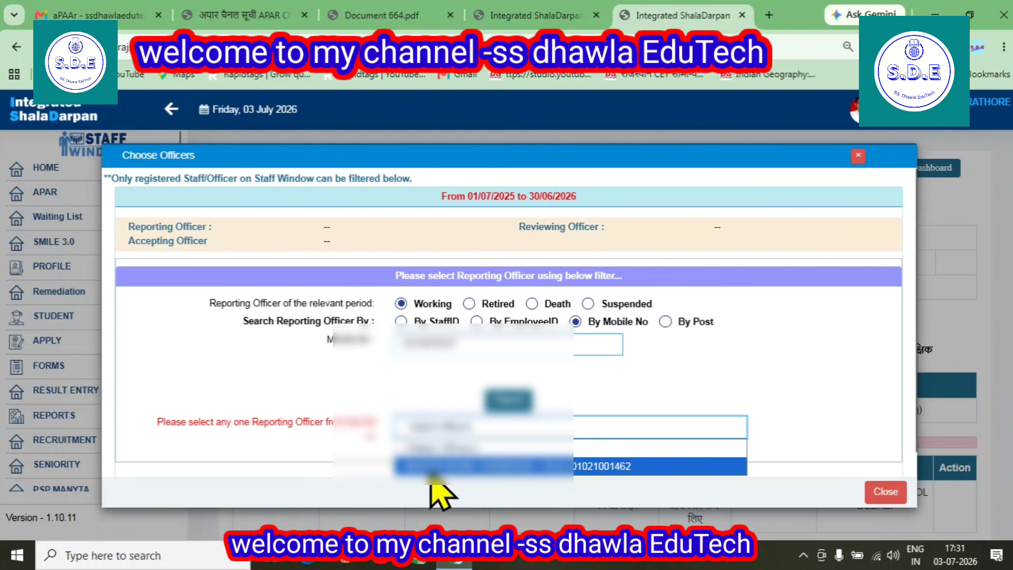
click(554, 467)
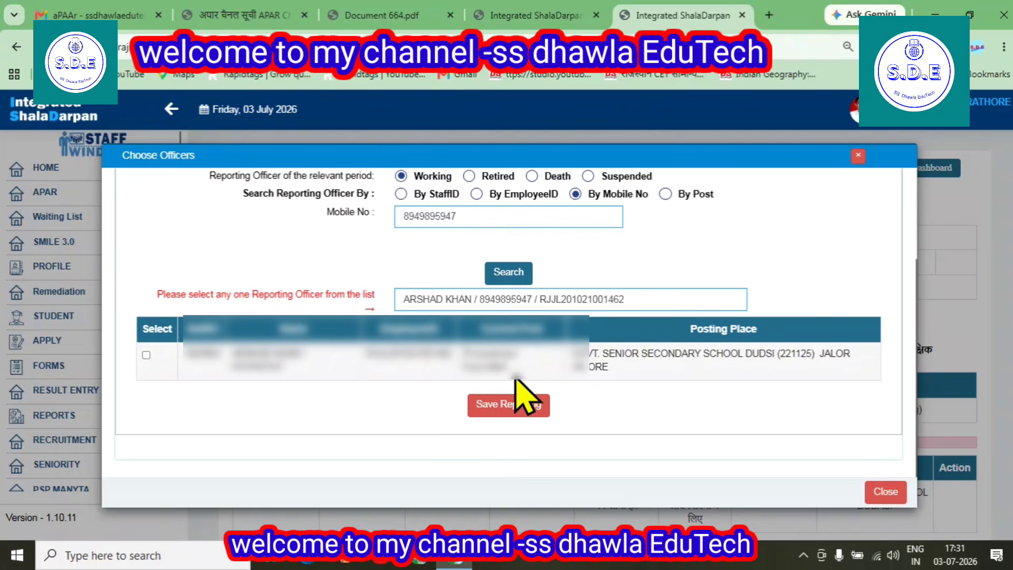
click(146, 355)
click(488, 409)
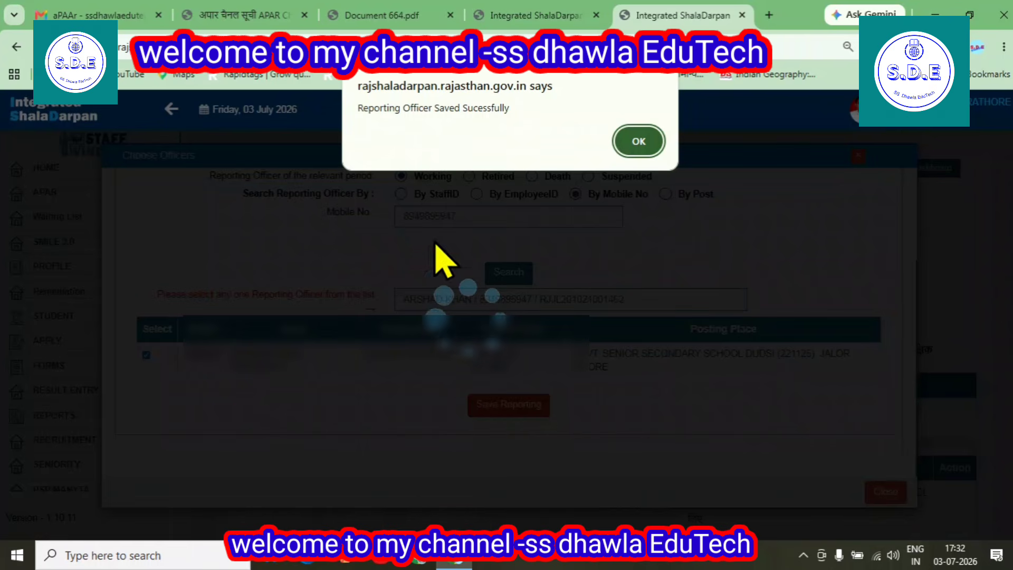
click(638, 142)
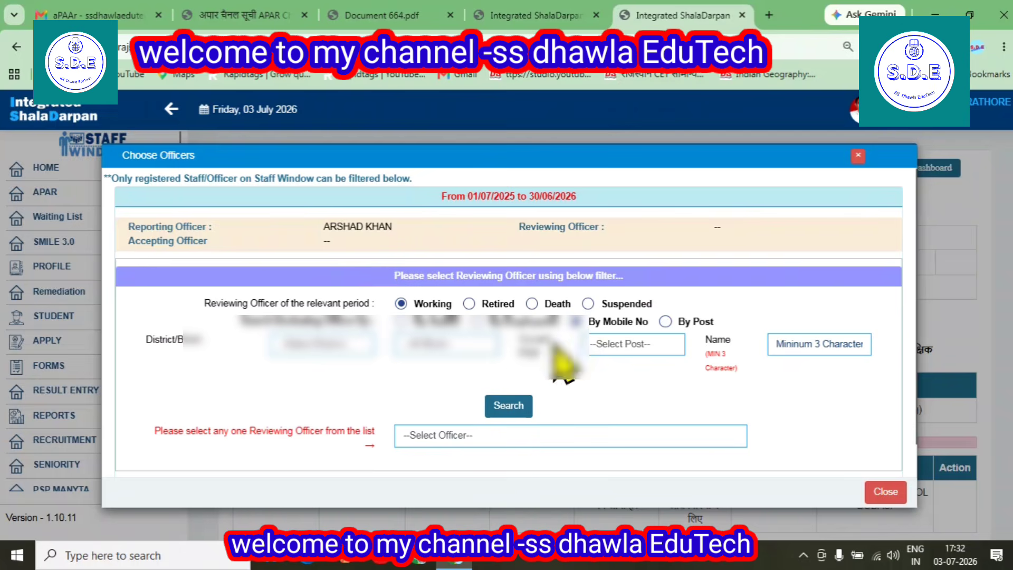
Search By Mobile No for the reviewing officer using their mobile number
click(574, 321)
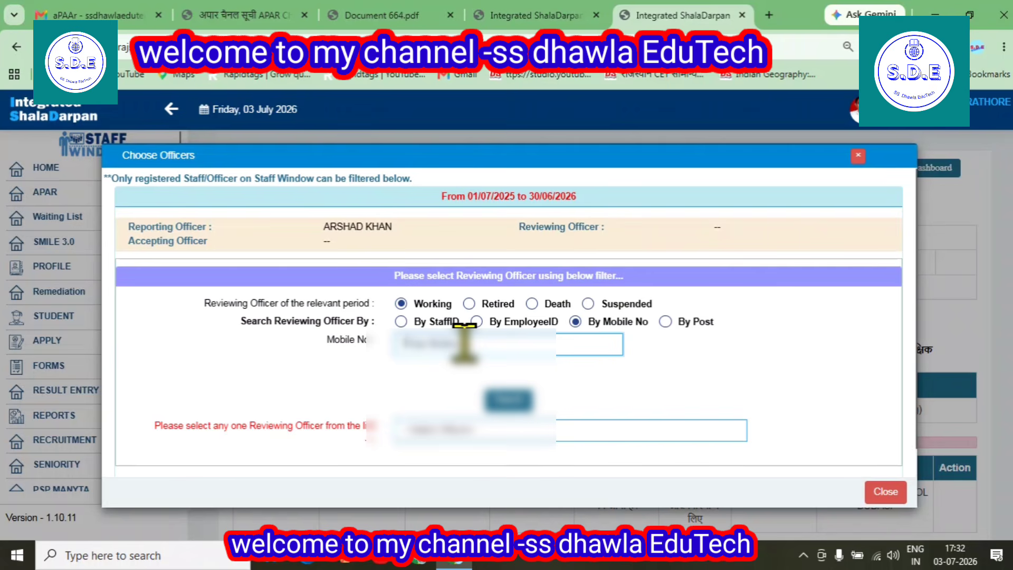
text(941448)
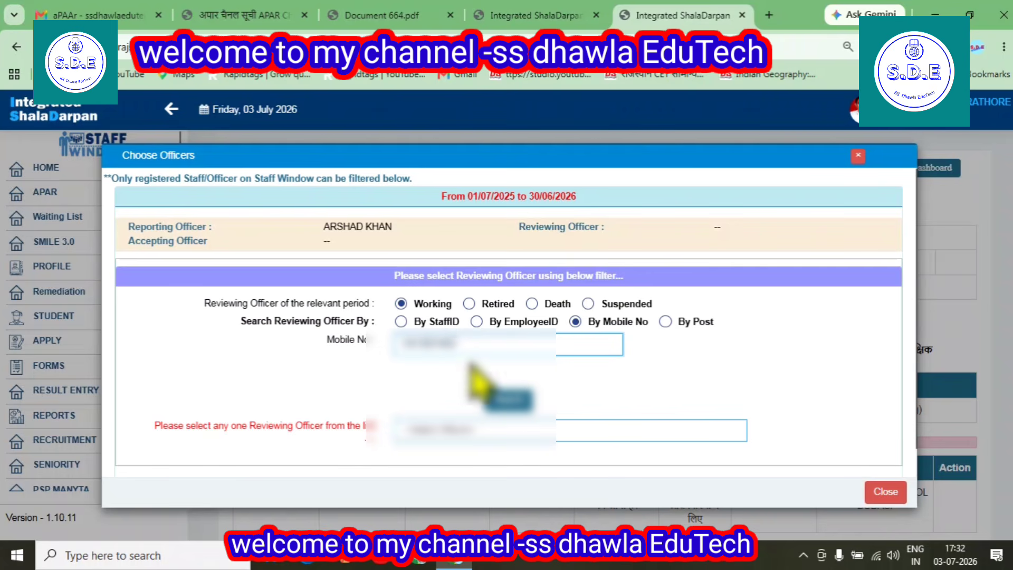
click(509, 404)
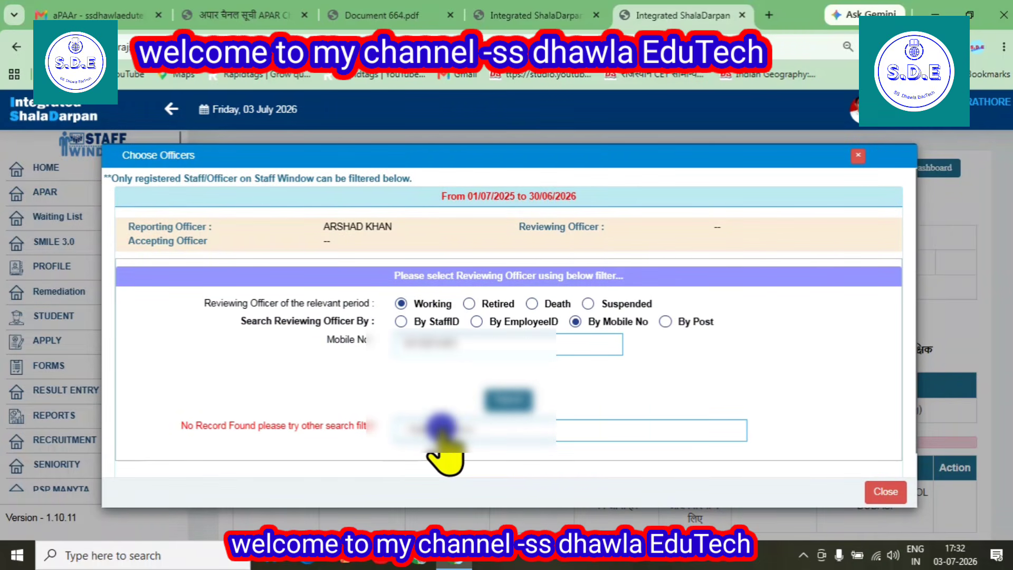
click(439, 432)
click(461, 452)
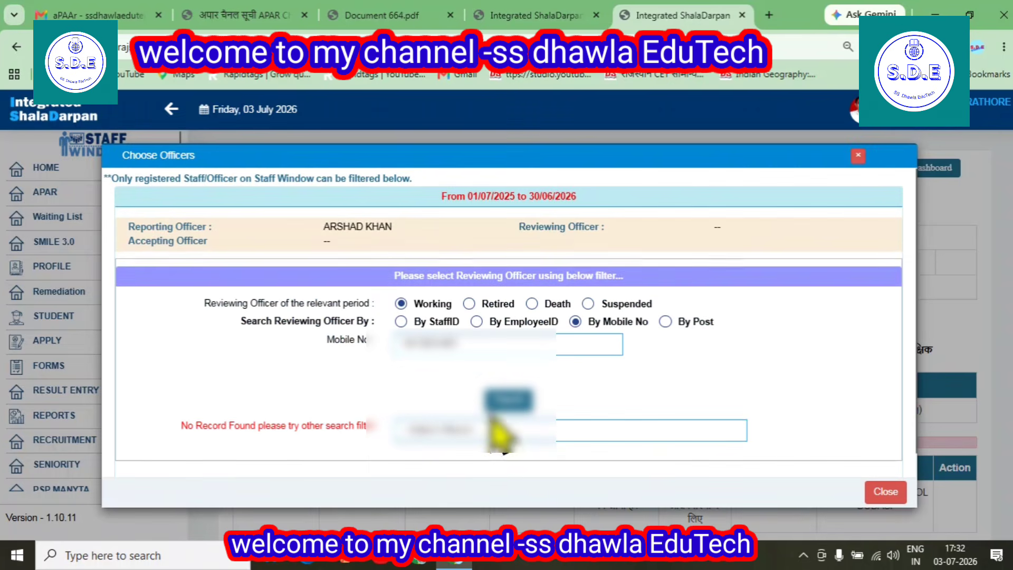
click(483, 425)
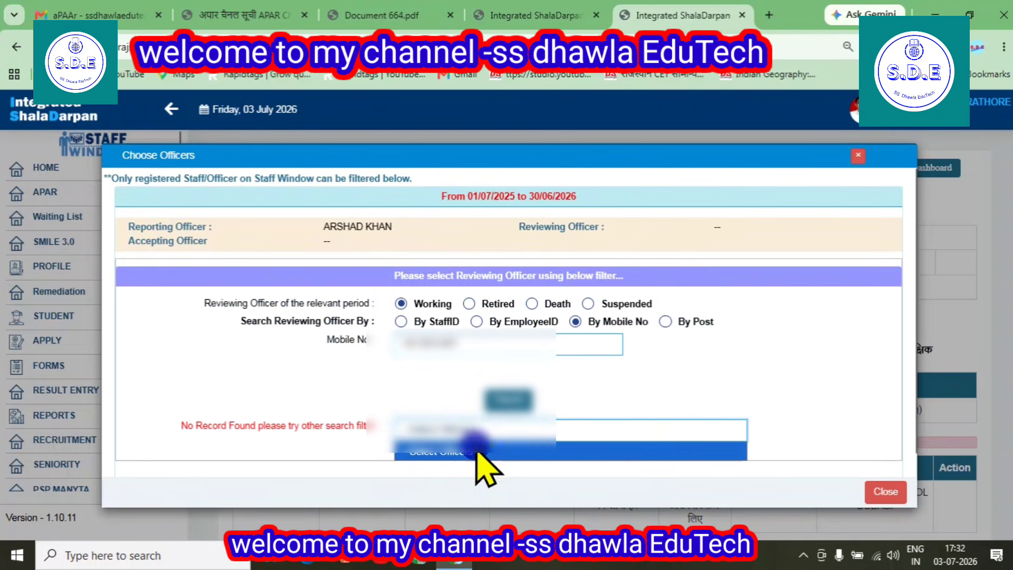
click(477, 453)
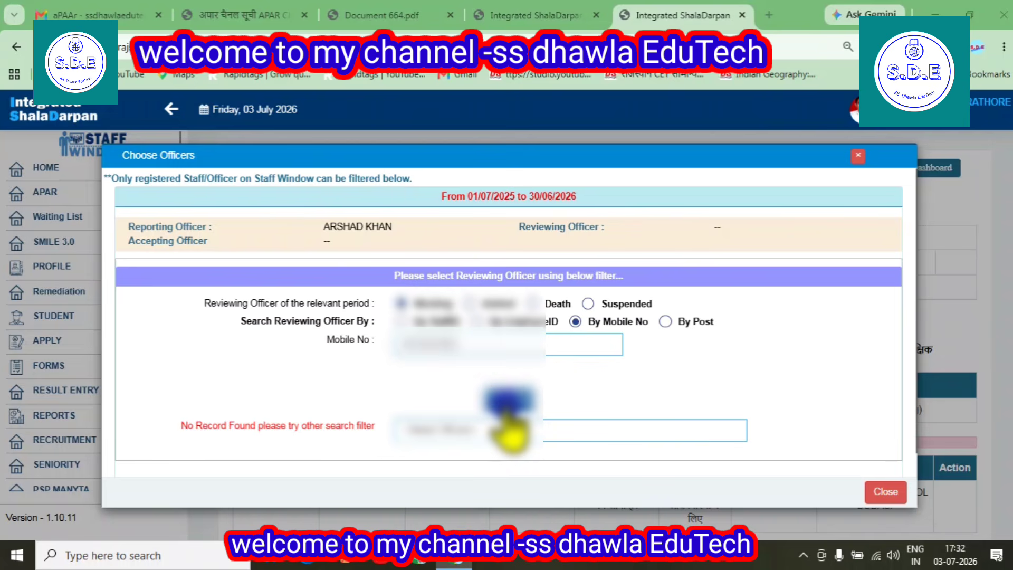
Rerun the search, pick the matching officer, and save them as reviewing officer
click(508, 405)
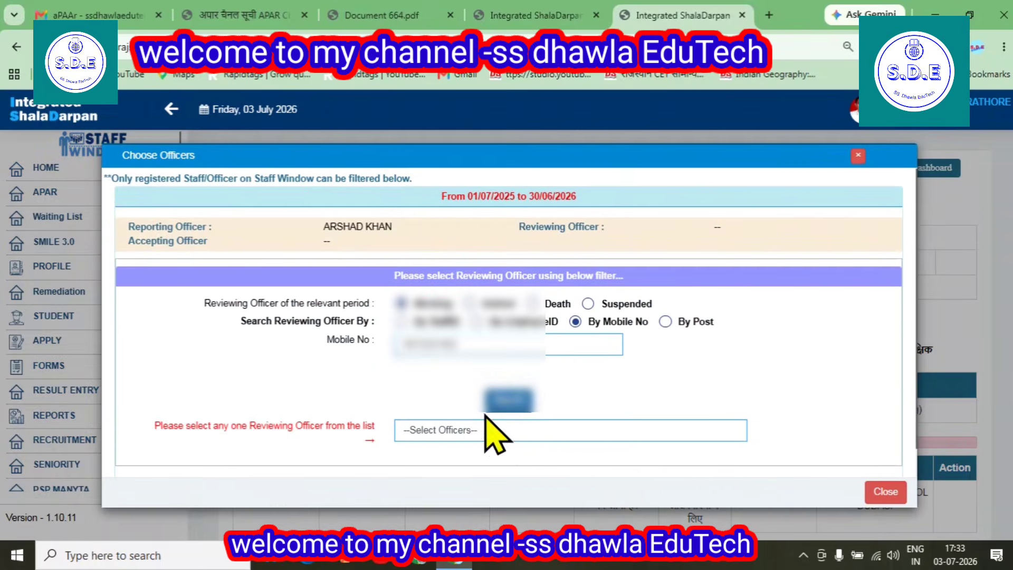
click(457, 430)
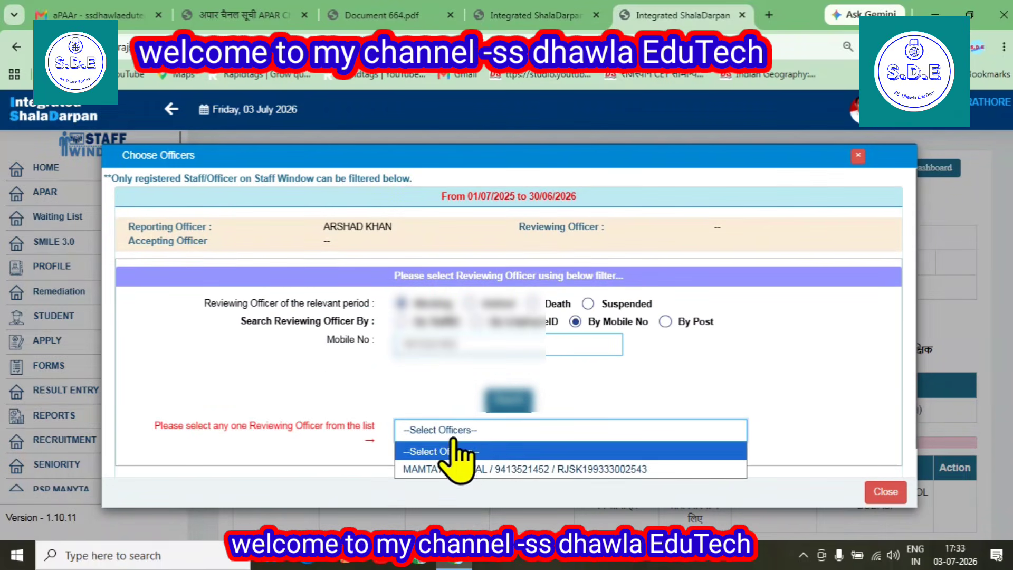
click(453, 469)
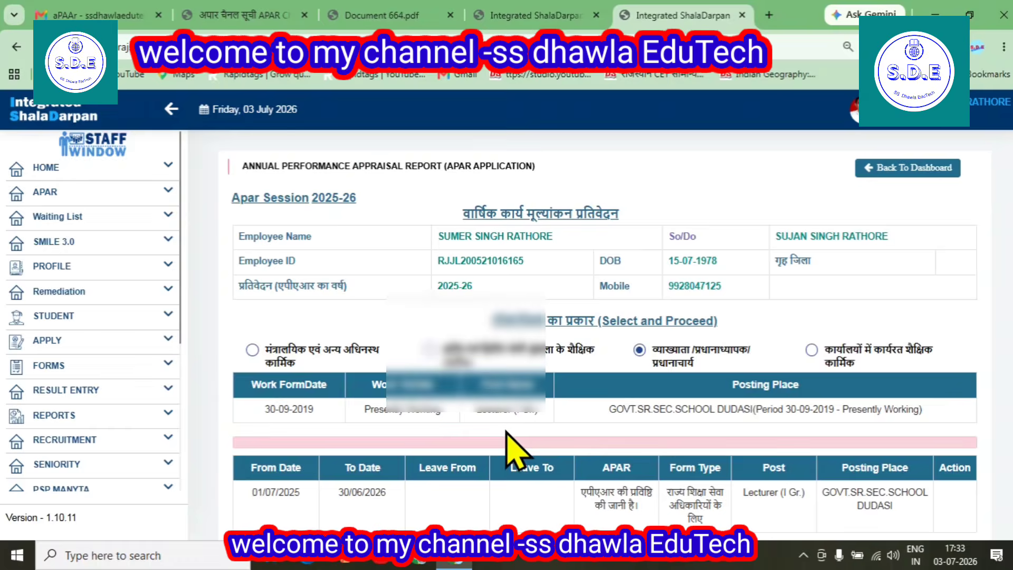
scroll(326, 425, down, 3)
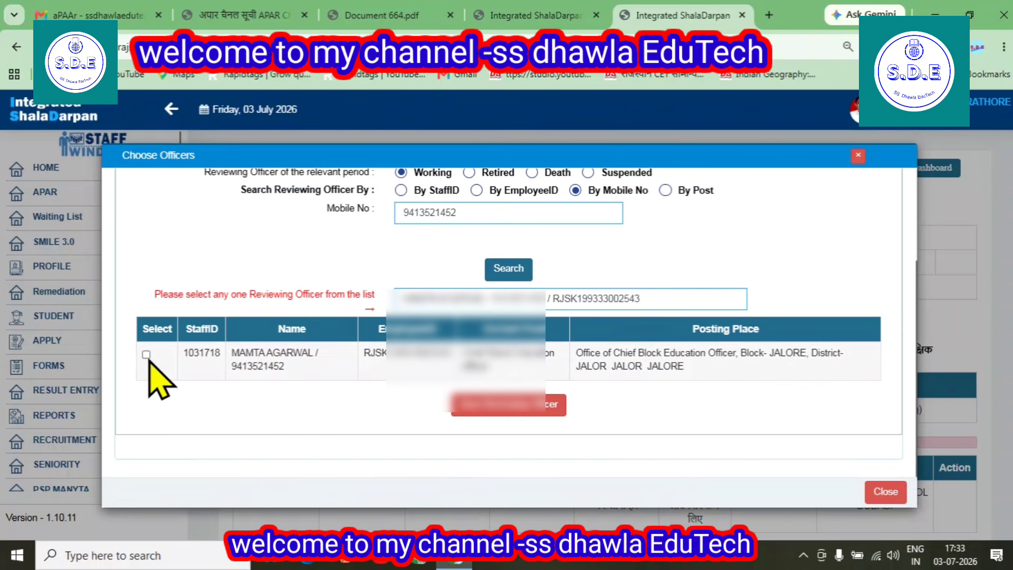
click(146, 356)
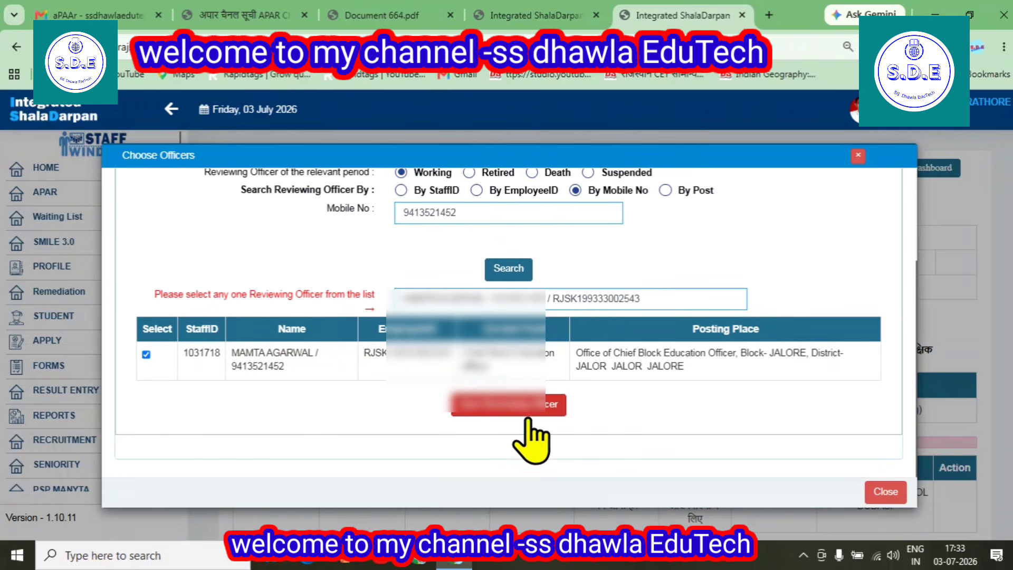
click(528, 414)
click(623, 141)
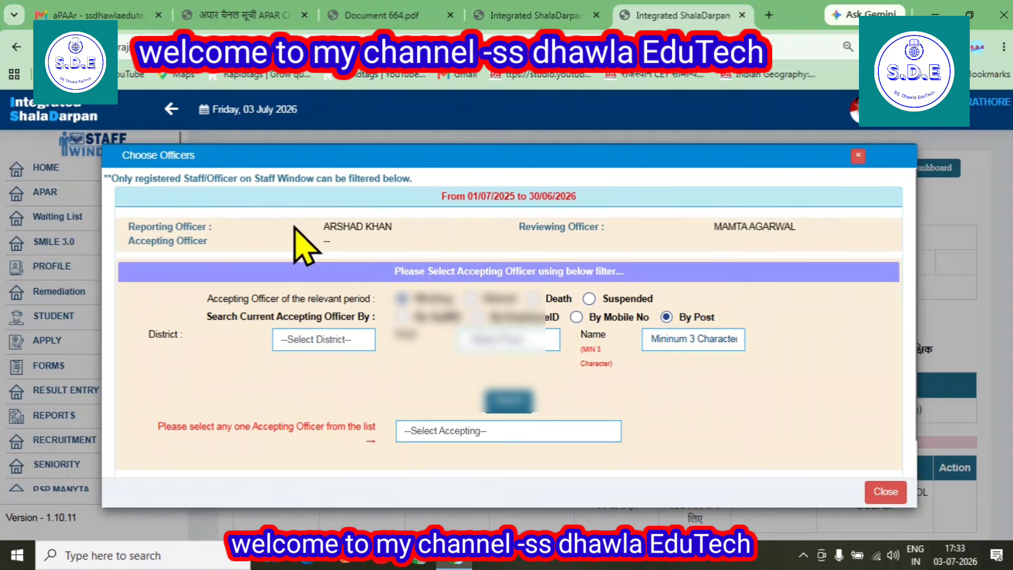
Find the accepting officer by mobile number, save them, and close the Choose Officers dialog
click(576, 317)
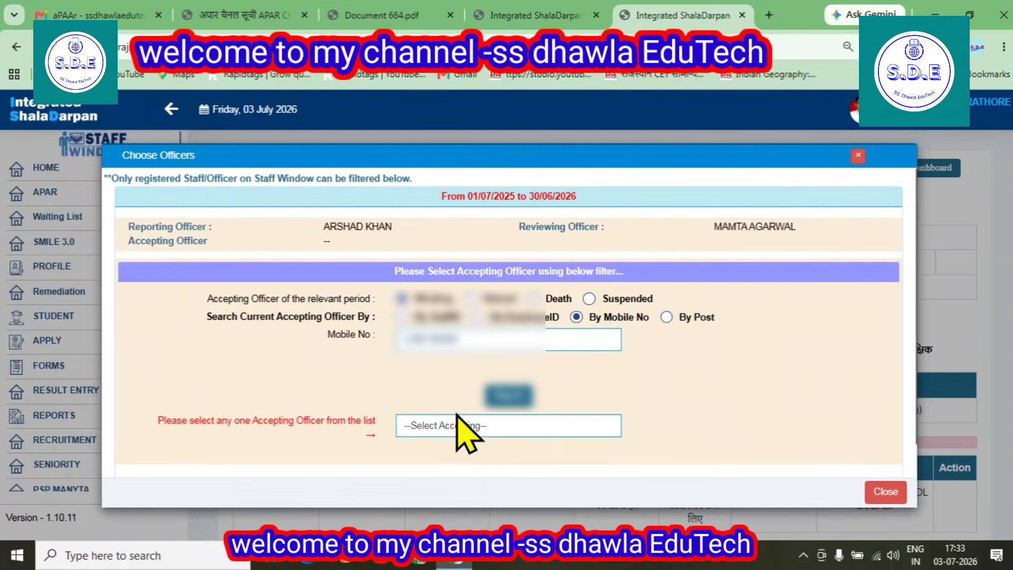
click(456, 343)
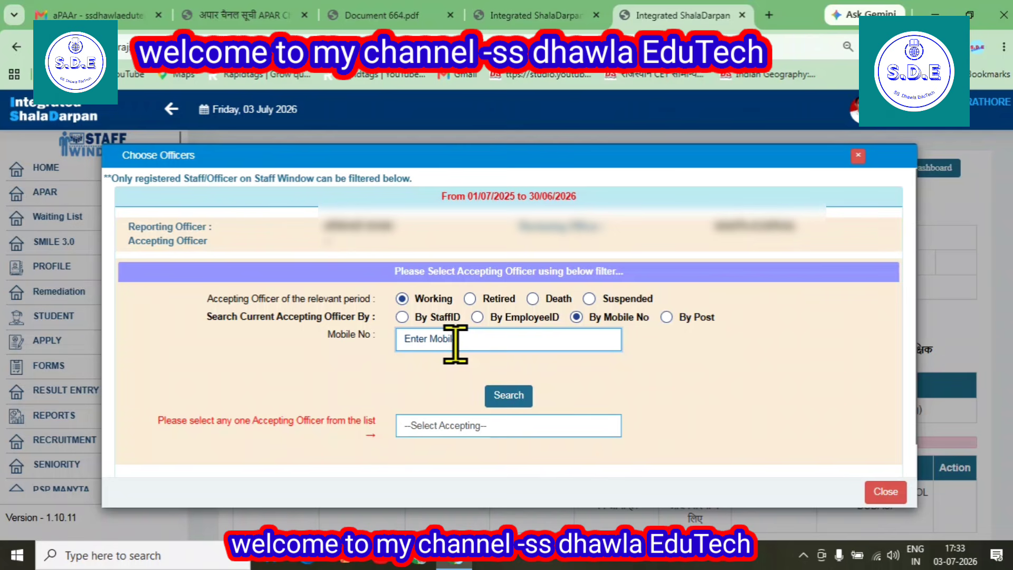
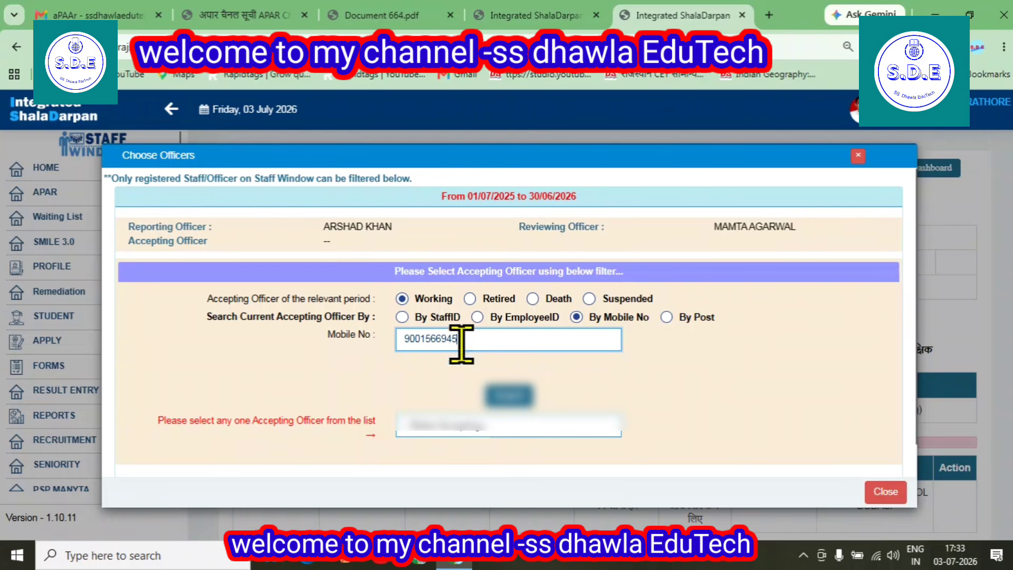
click(507, 397)
click(507, 400)
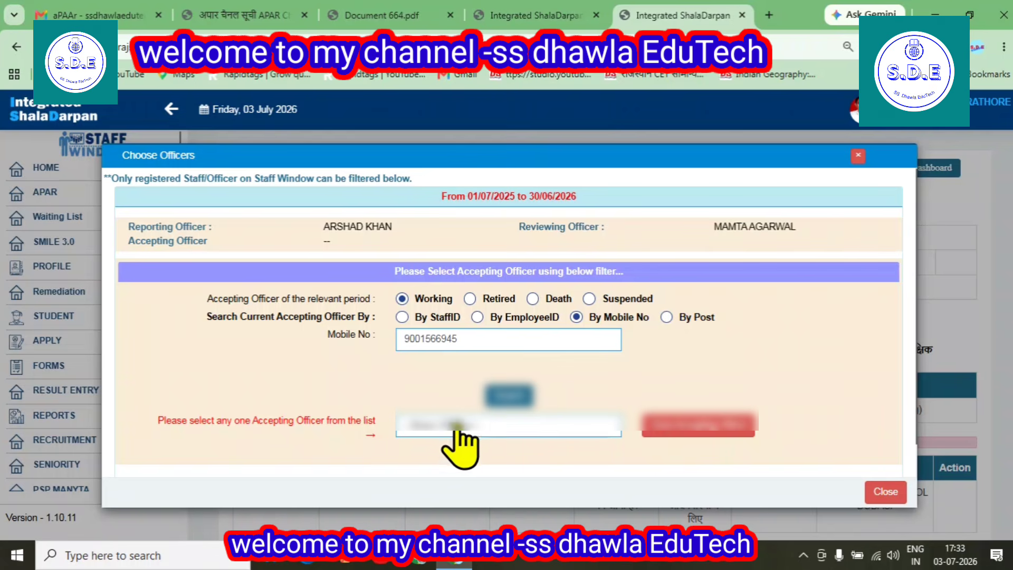
click(458, 429)
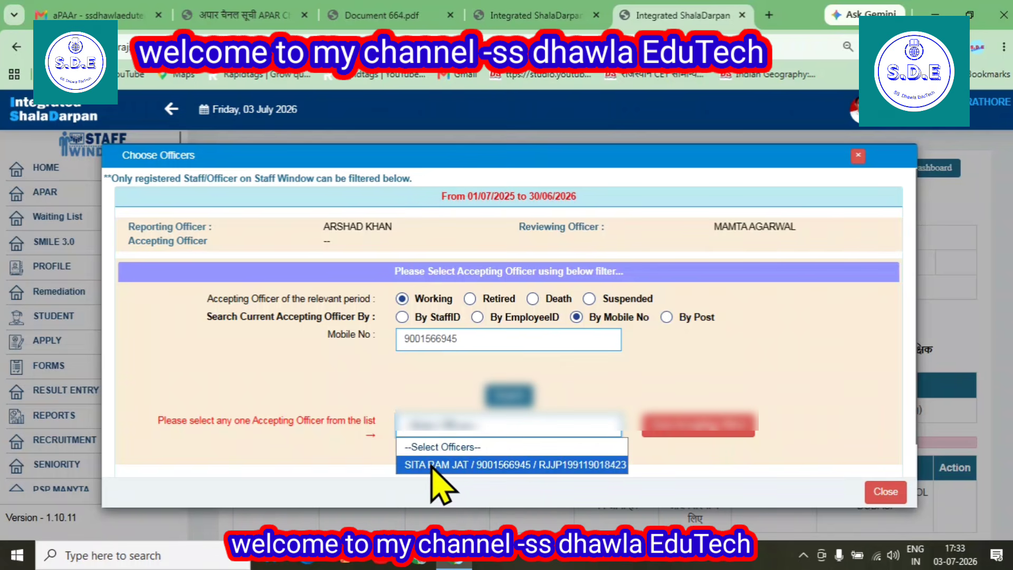
click(508, 466)
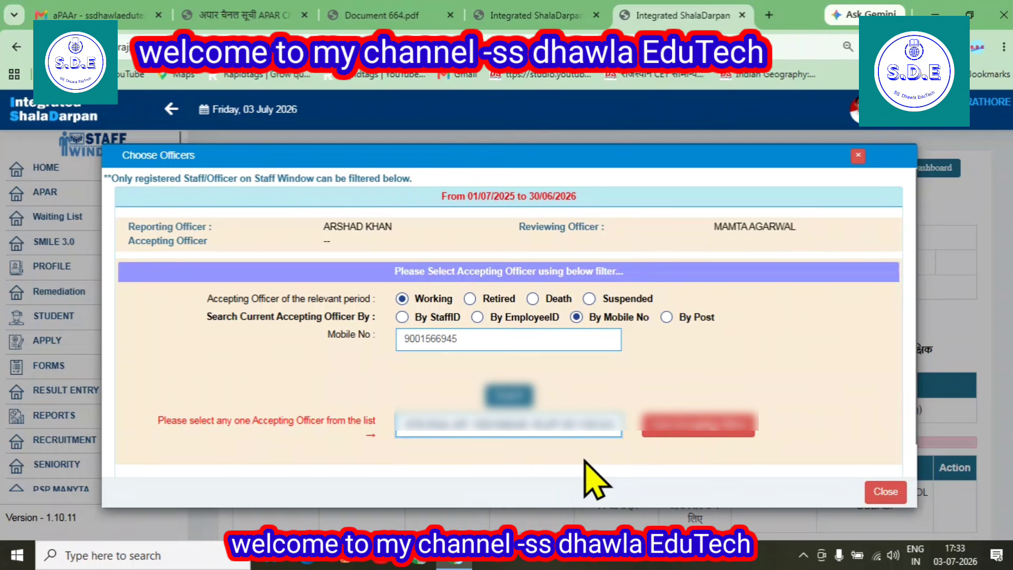
click(693, 429)
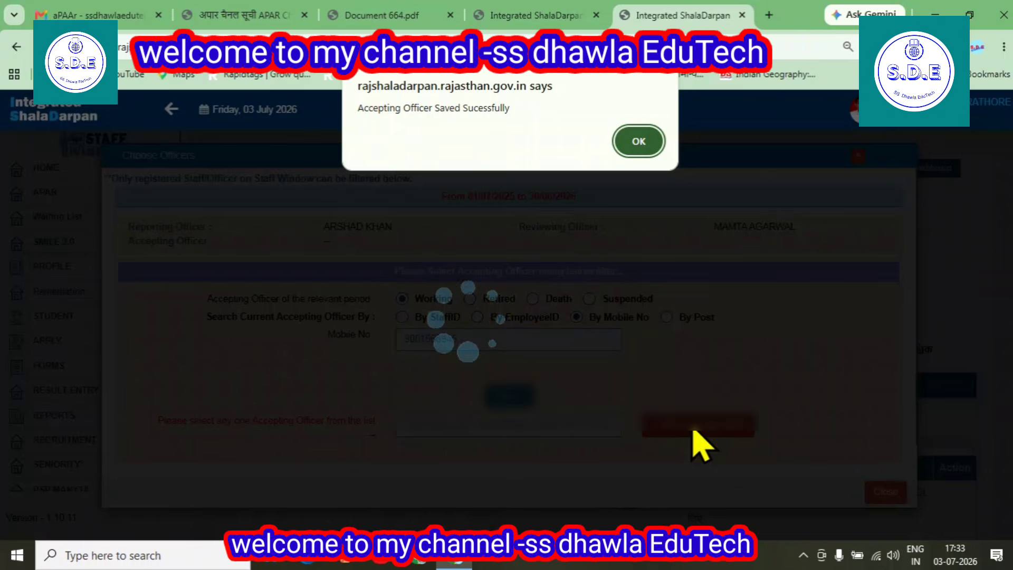
click(638, 141)
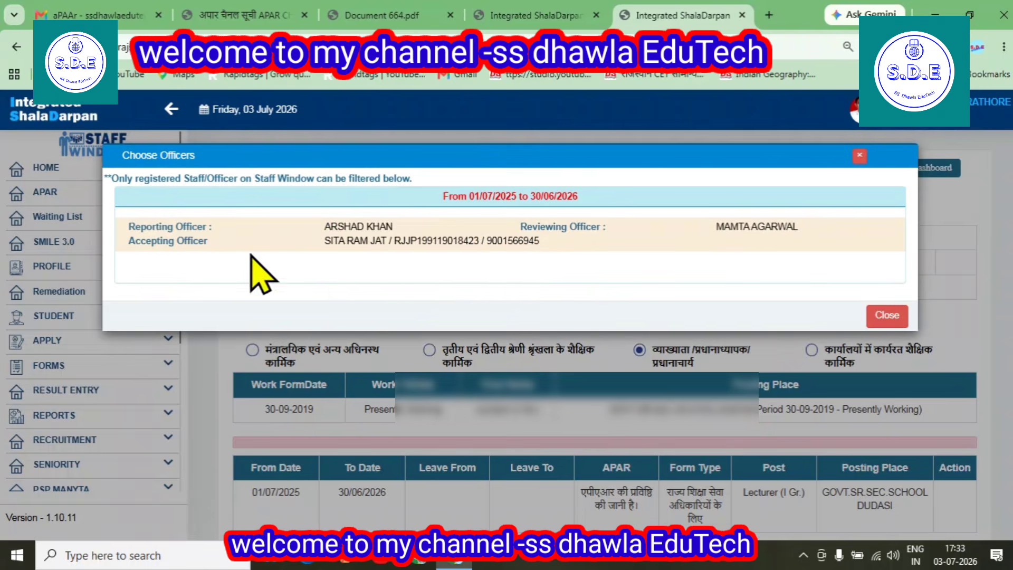
click(890, 318)
scroll(707, 321, down, 4)
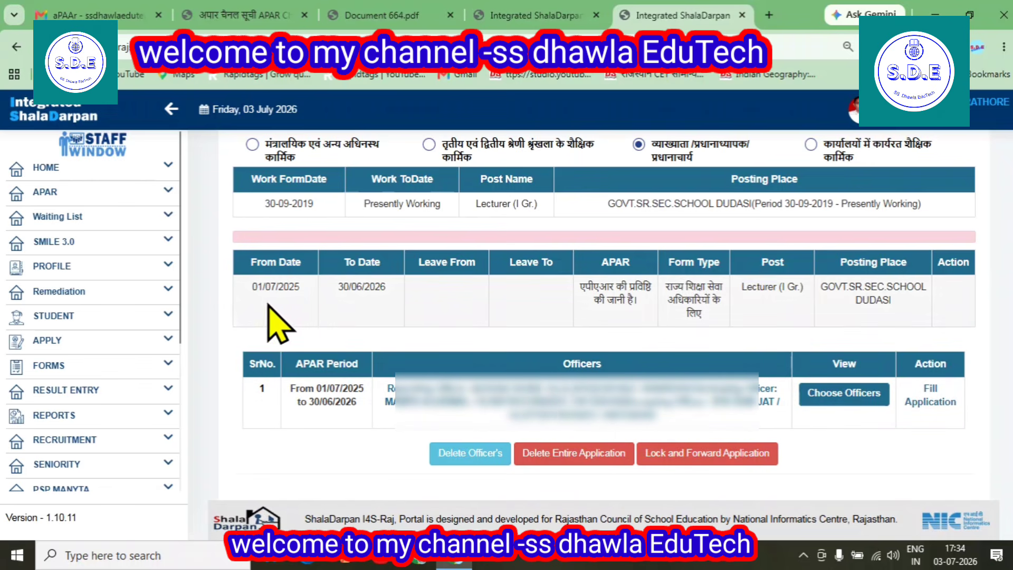
click(686, 457)
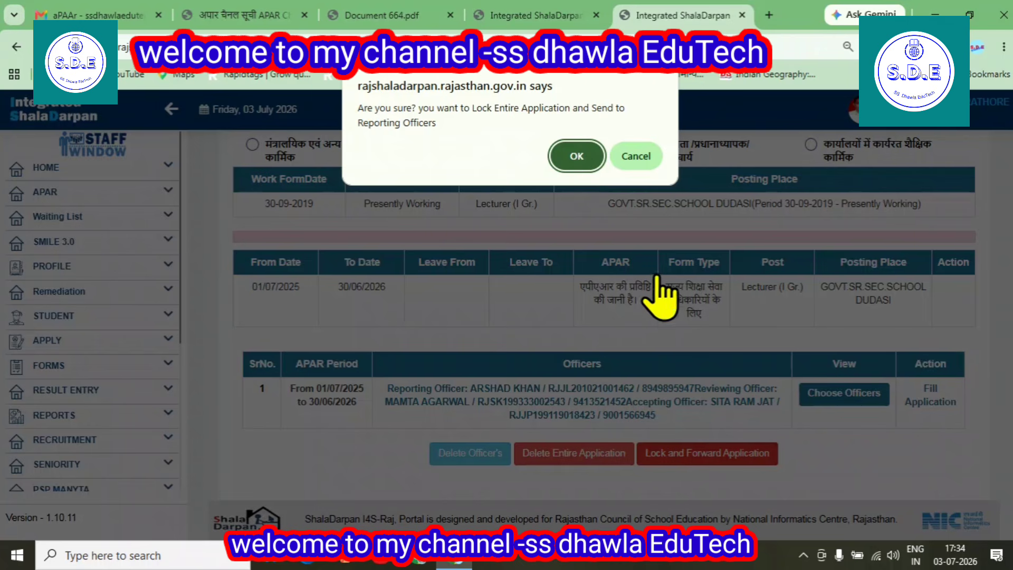
click(636, 156)
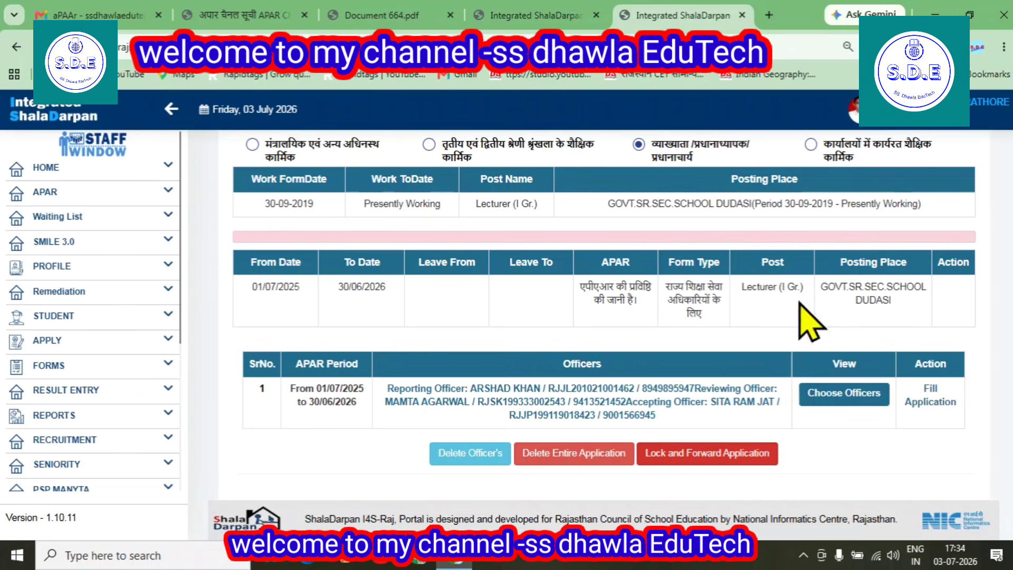
Open the APAR application form via Fill Application and look through it
click(932, 401)
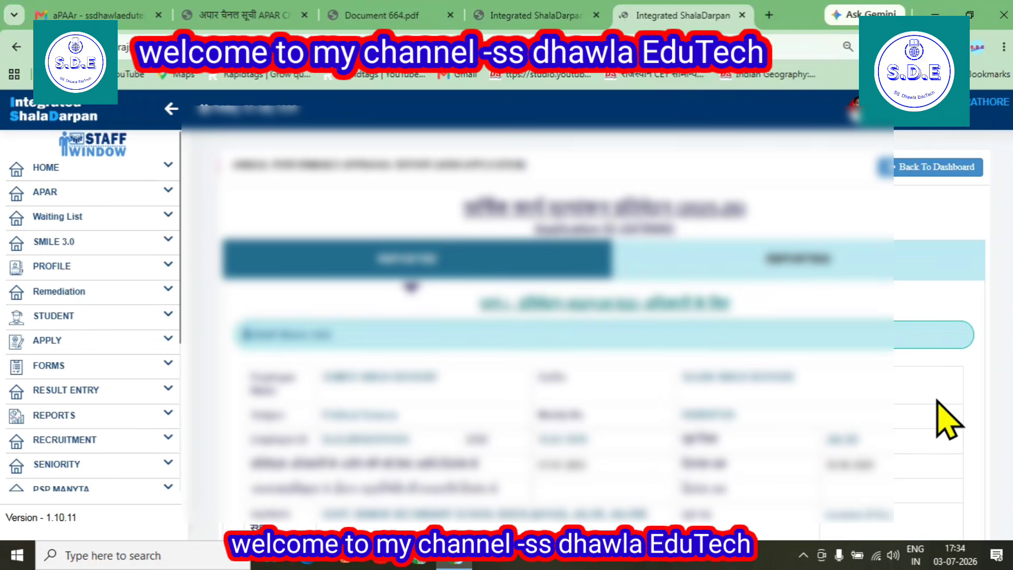
scroll(947, 420, down, 15)
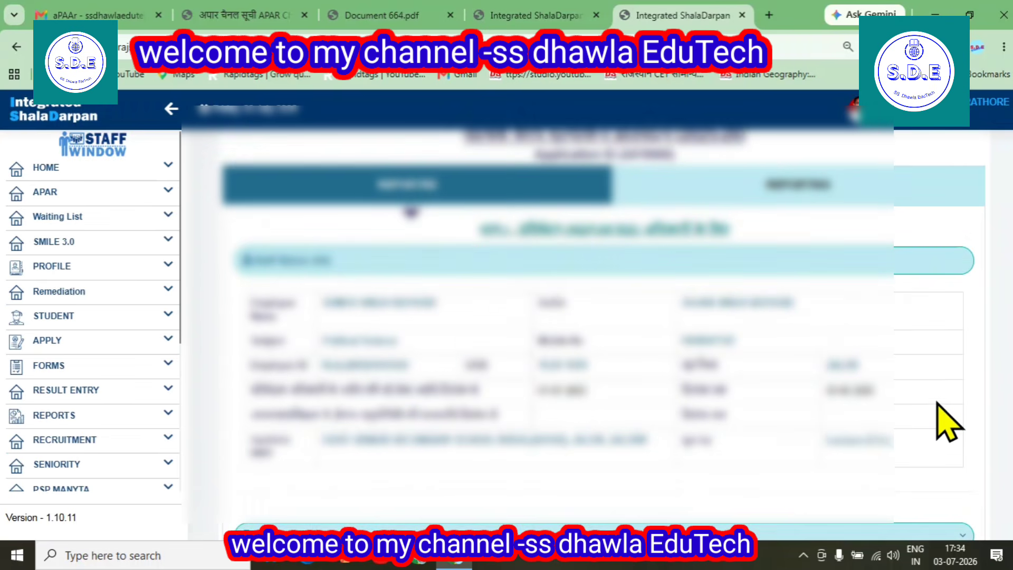
scroll(897, 443, down, 10)
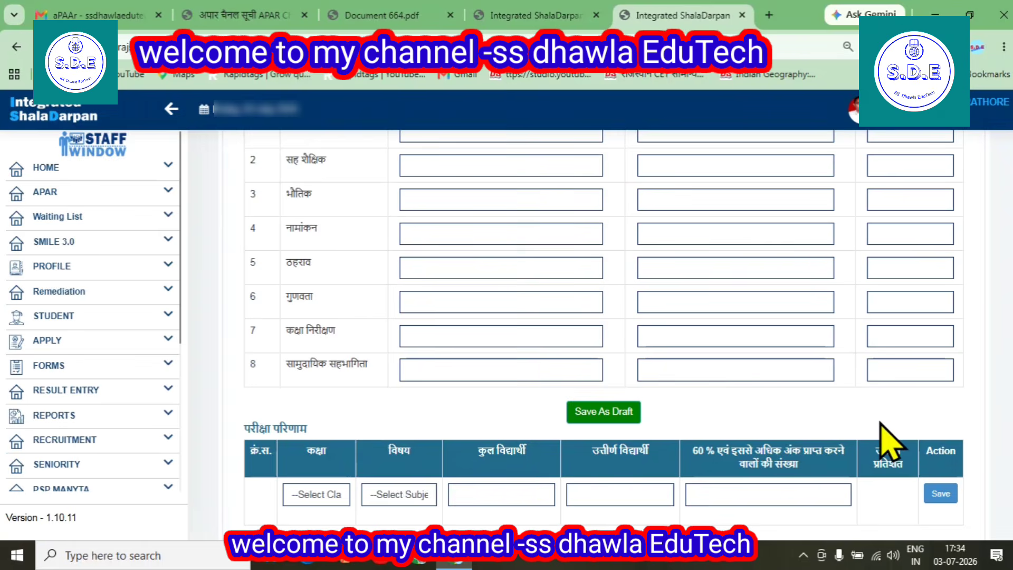
scroll(780, 502, up, 20)
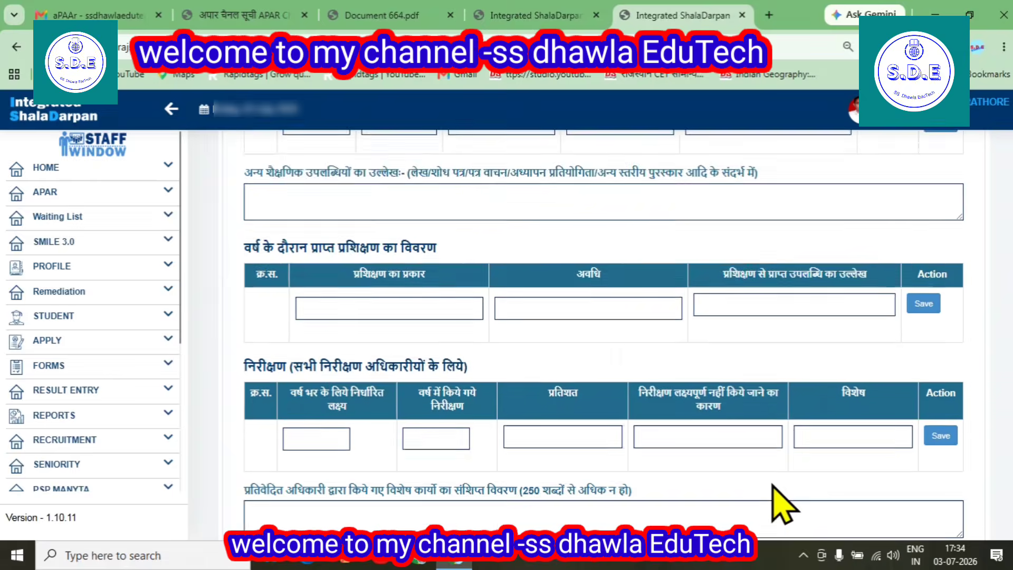
scroll(686, 417, up, 5)
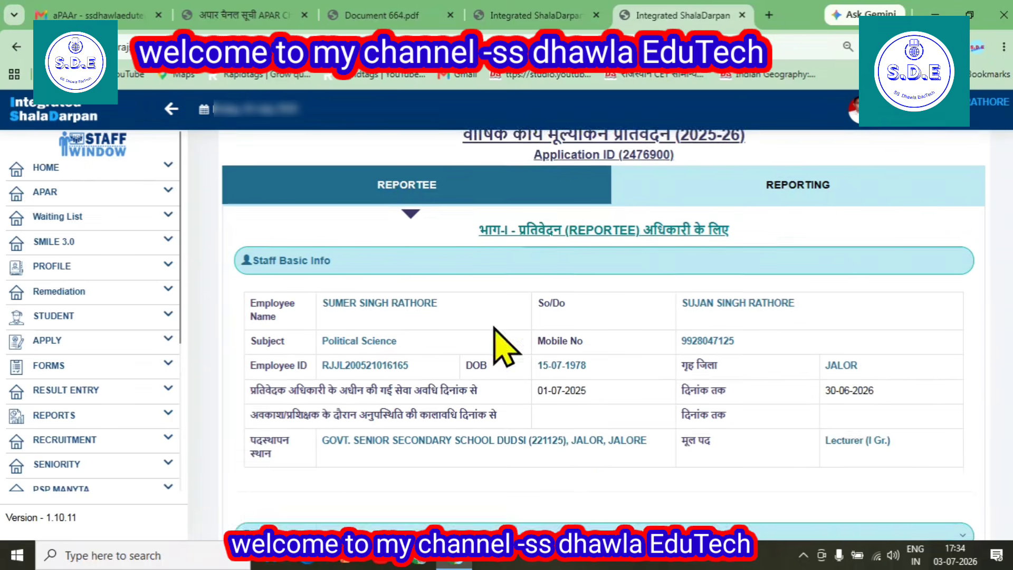
Go to APAR > Apar Dashboard and sign in again through Staff Login
click(57, 192)
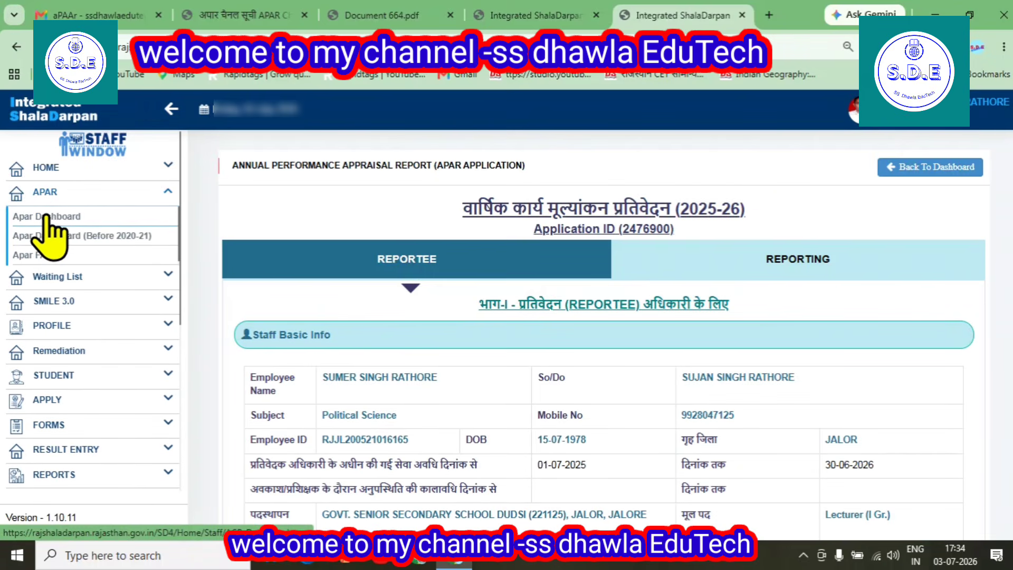
click(58, 216)
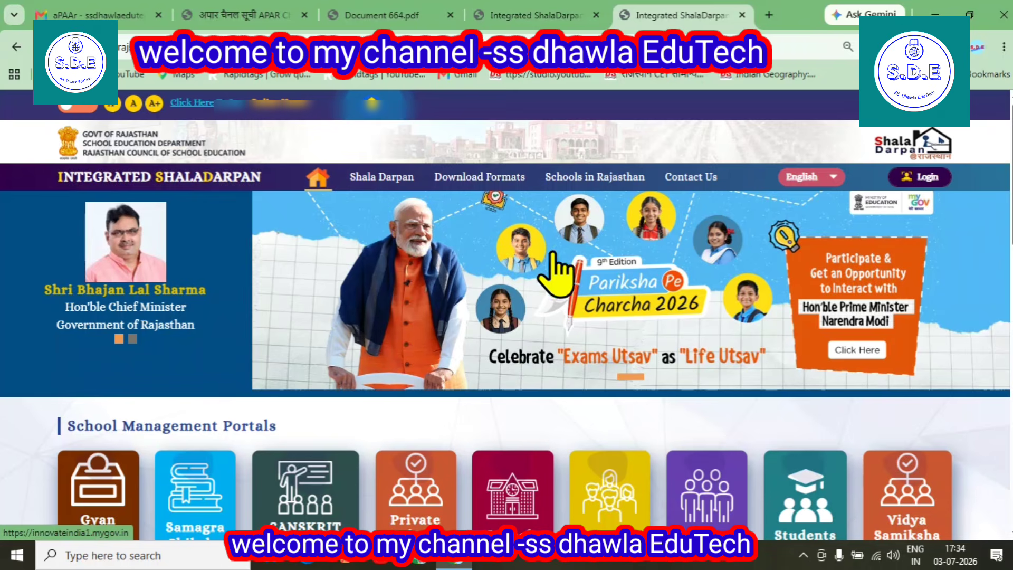
click(921, 176)
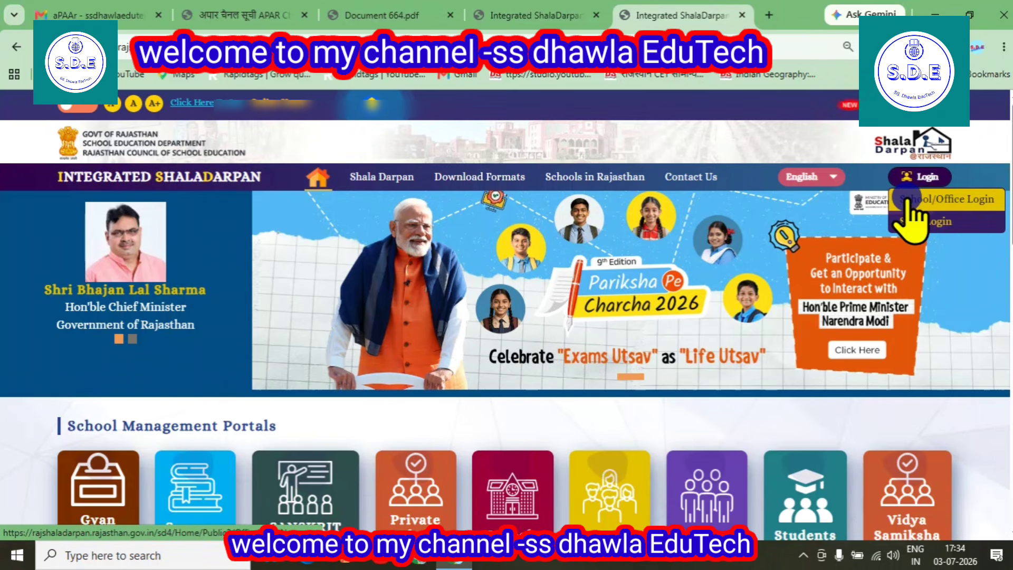
click(908, 222)
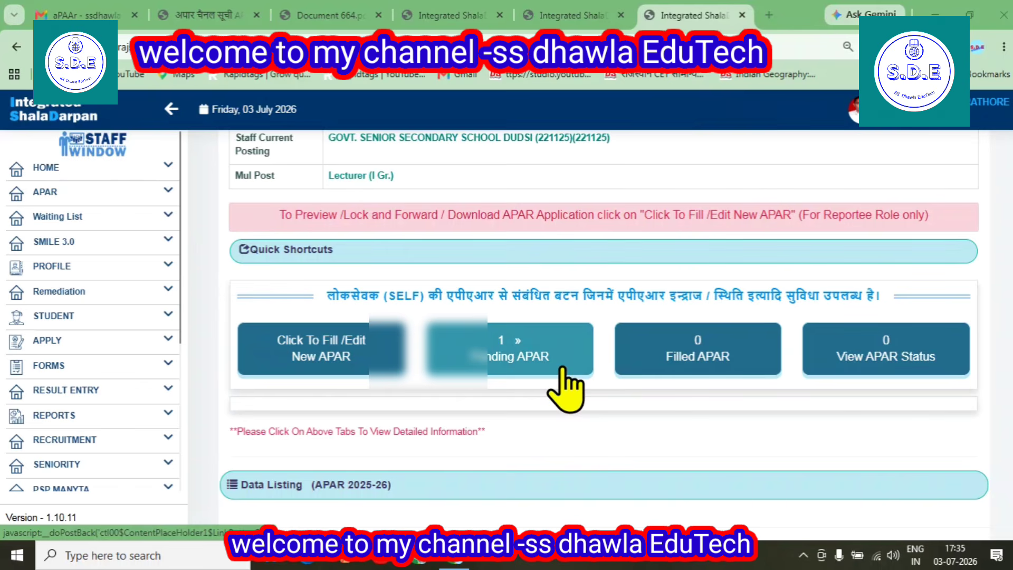
List the Pending APAR applications and find the 2025-26 entry pending at reportee
click(499, 356)
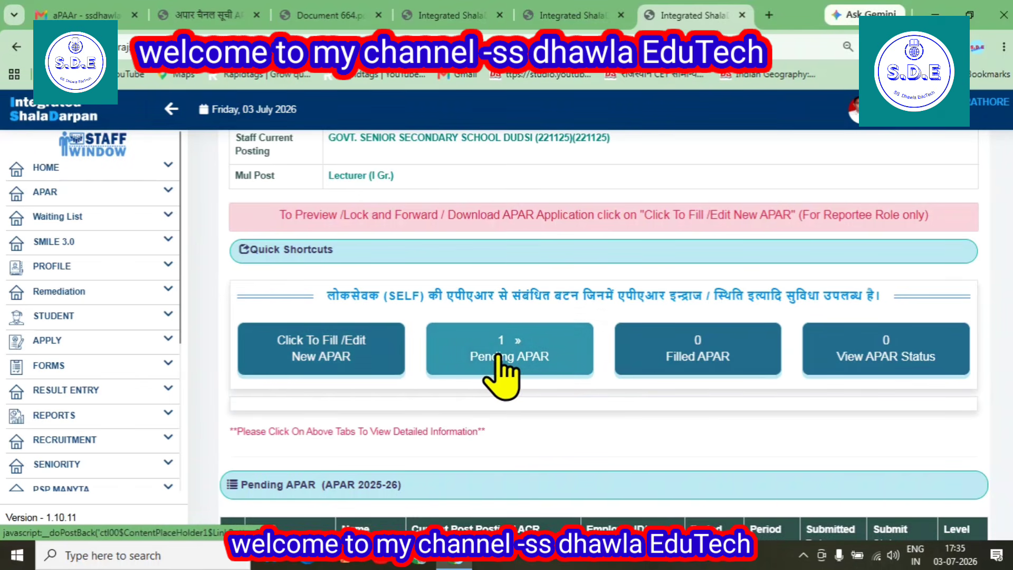
scroll(497, 364, down, 3)
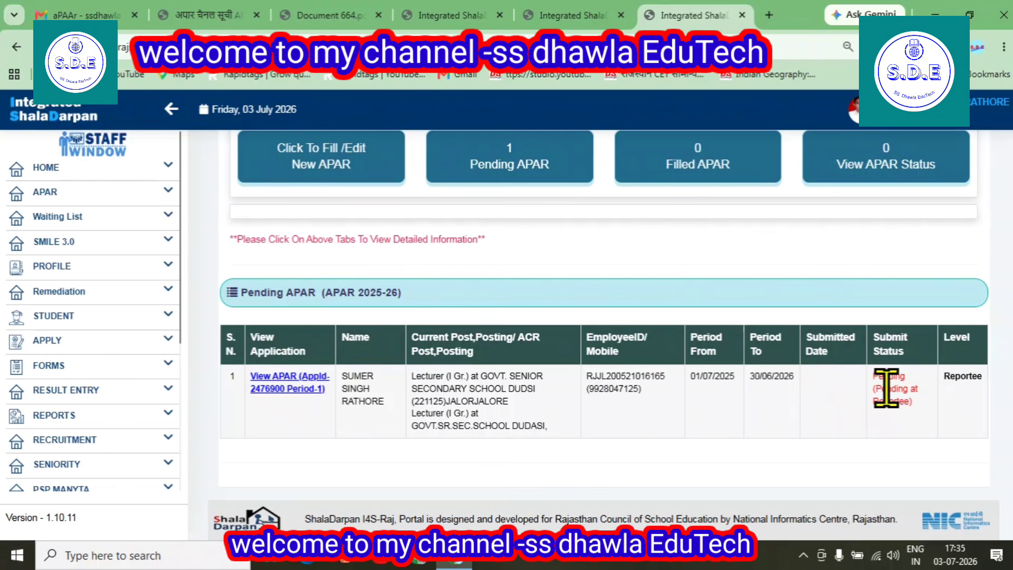
click(273, 384)
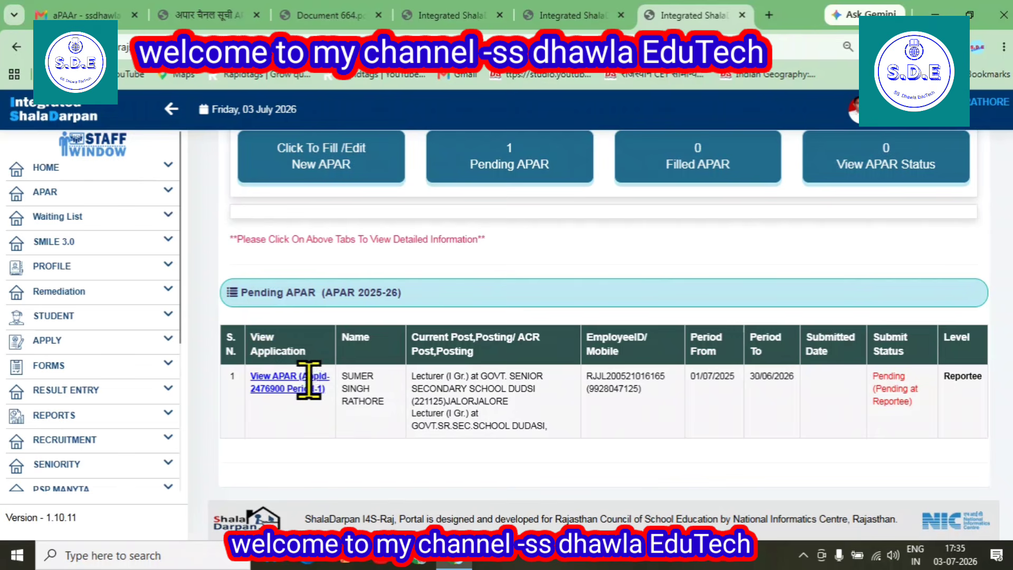
click(289, 378)
triple_click(289, 377)
click(293, 389)
scroll(272, 452, up, 4)
scroll(362, 475, down, 4)
scroll(459, 388, up, 1)
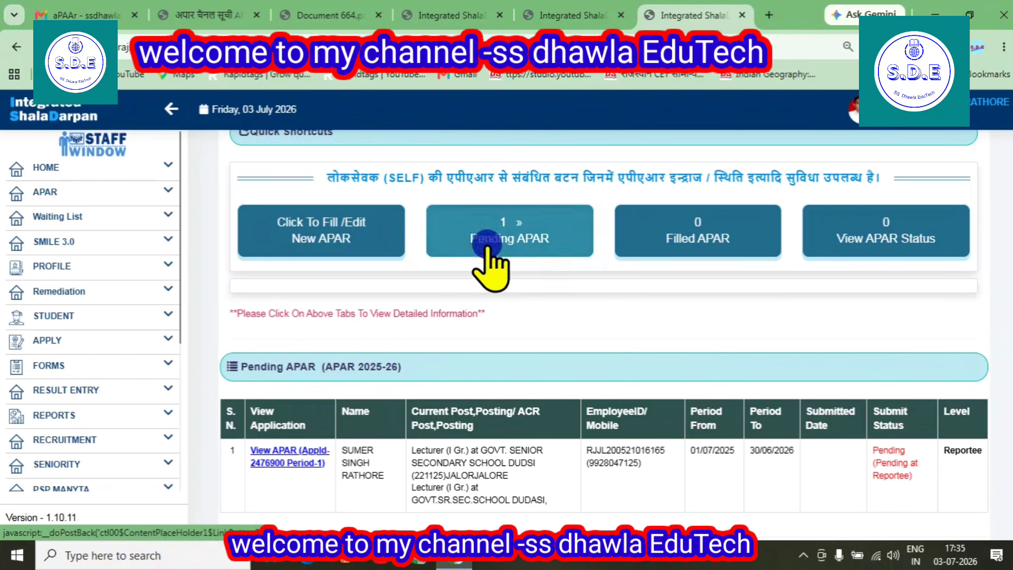
Reopen the 2025-26 APAR via Click To Fill /Edit New APAR and review its assigned officers
triple_click(280, 453)
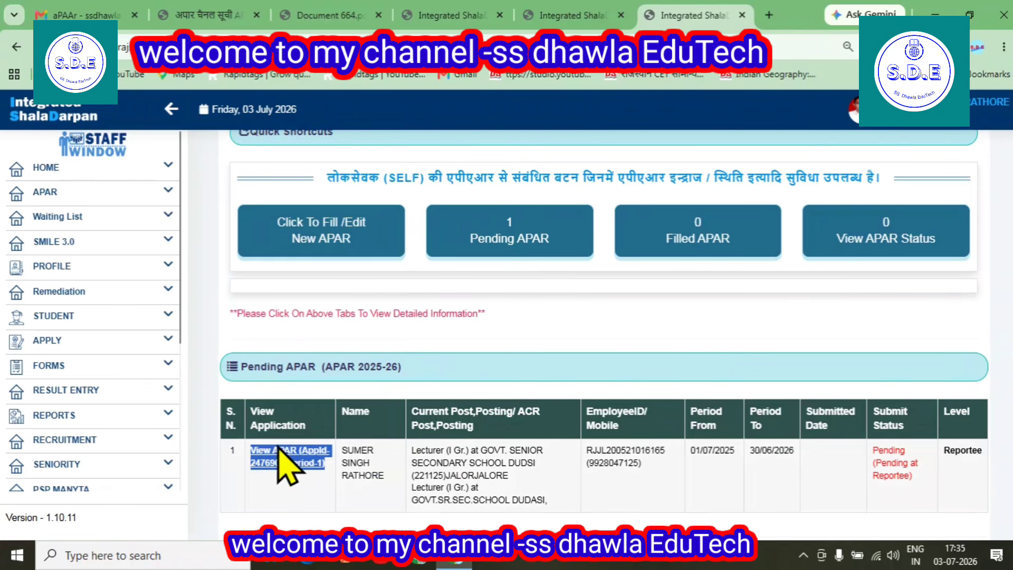
click(373, 221)
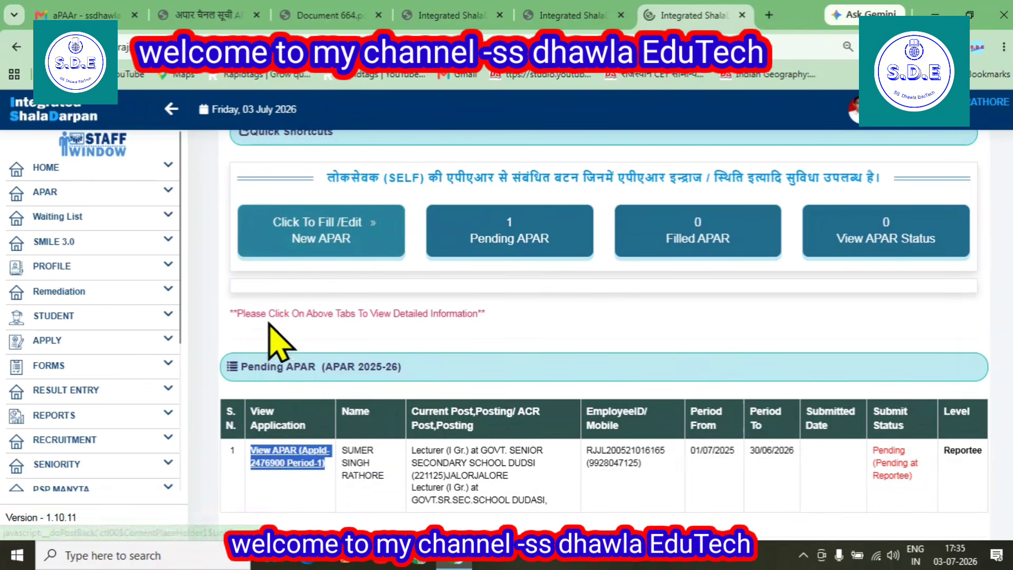
scroll(542, 425, down, 3)
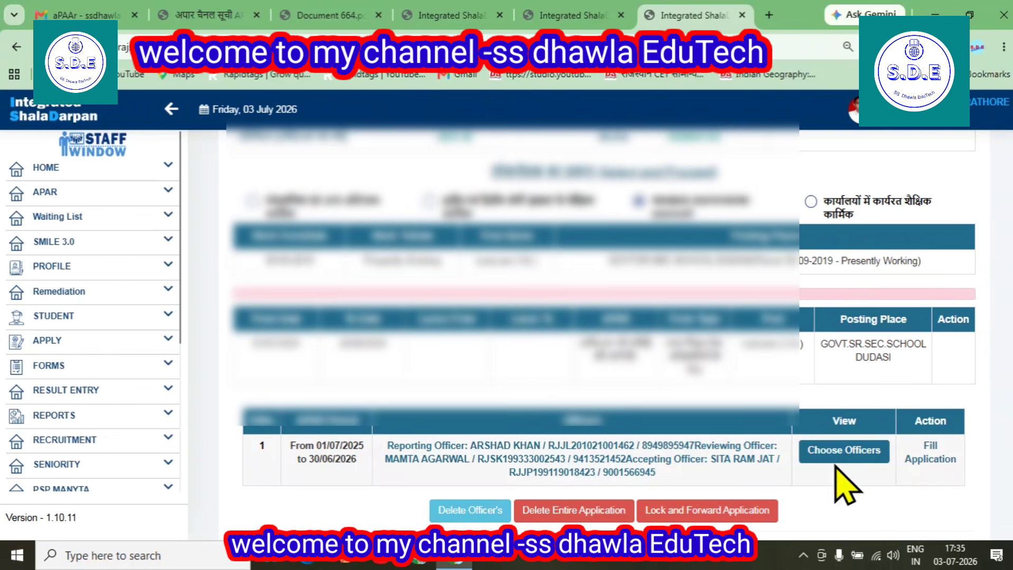
scroll(838, 464, down, 1)
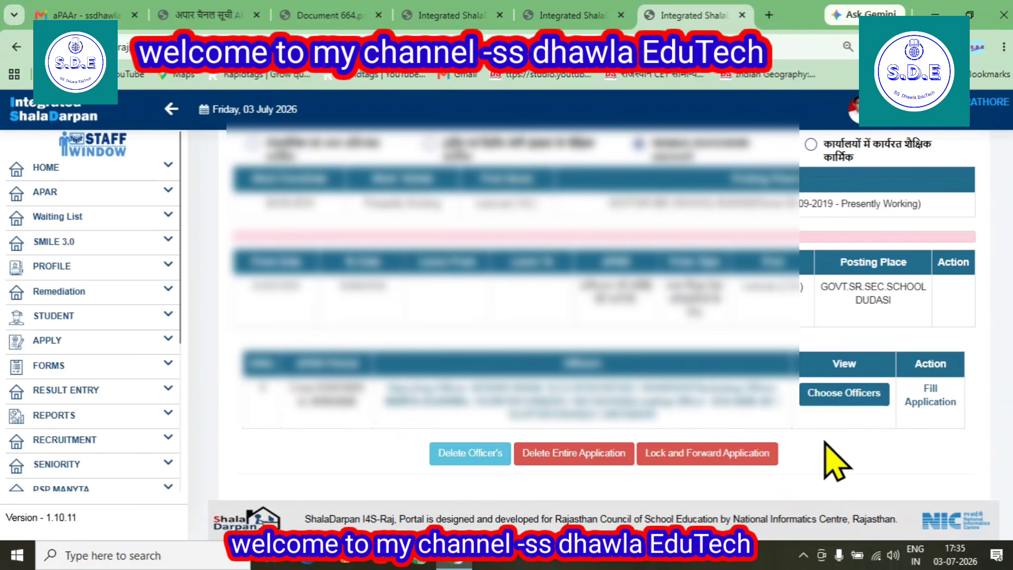
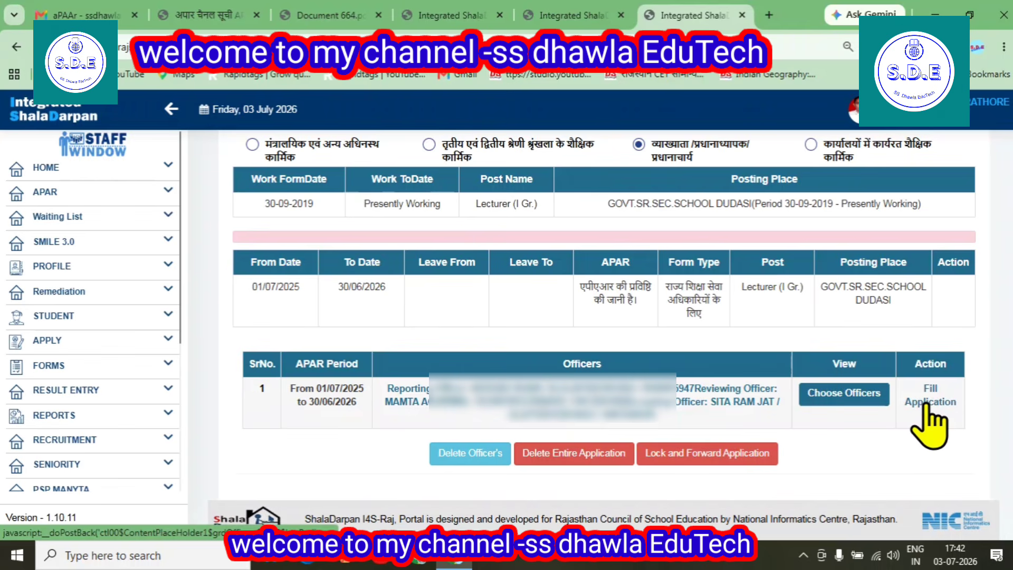
Open the APAR application form and save the filled data
click(925, 404)
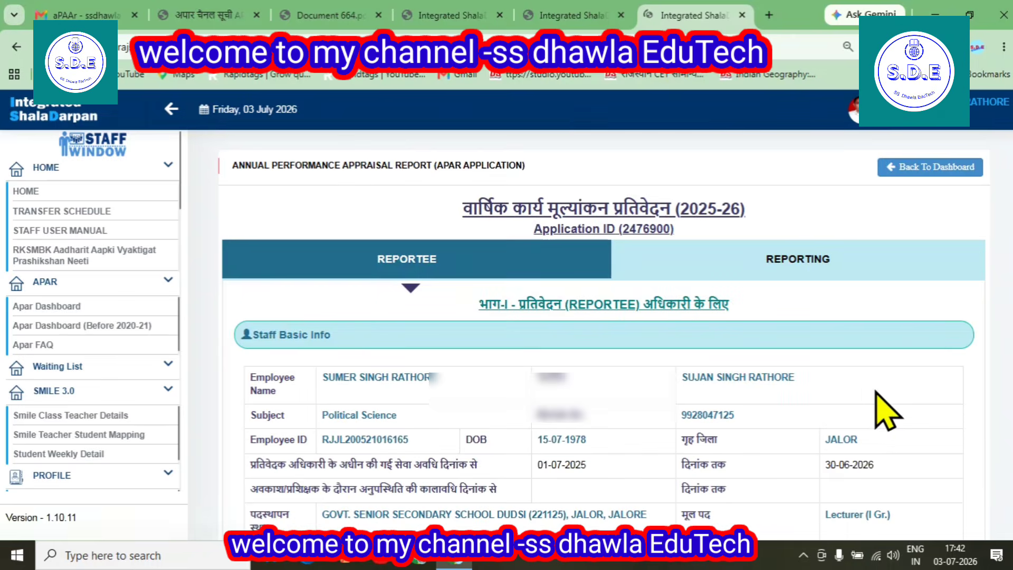
scroll(581, 353, down, 10)
scroll(575, 348, down, 5)
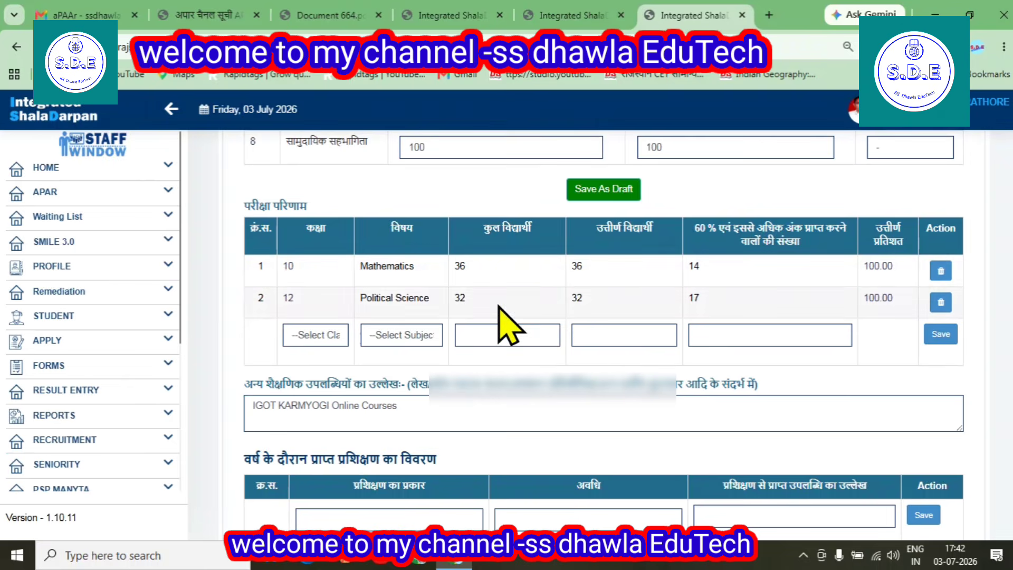
scroll(501, 322, down, 5)
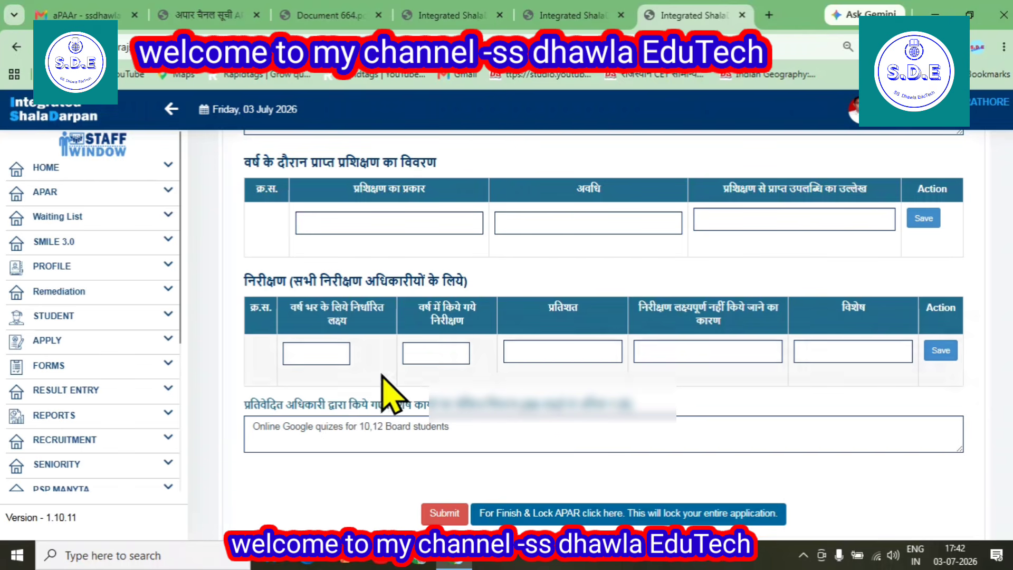
click(432, 517)
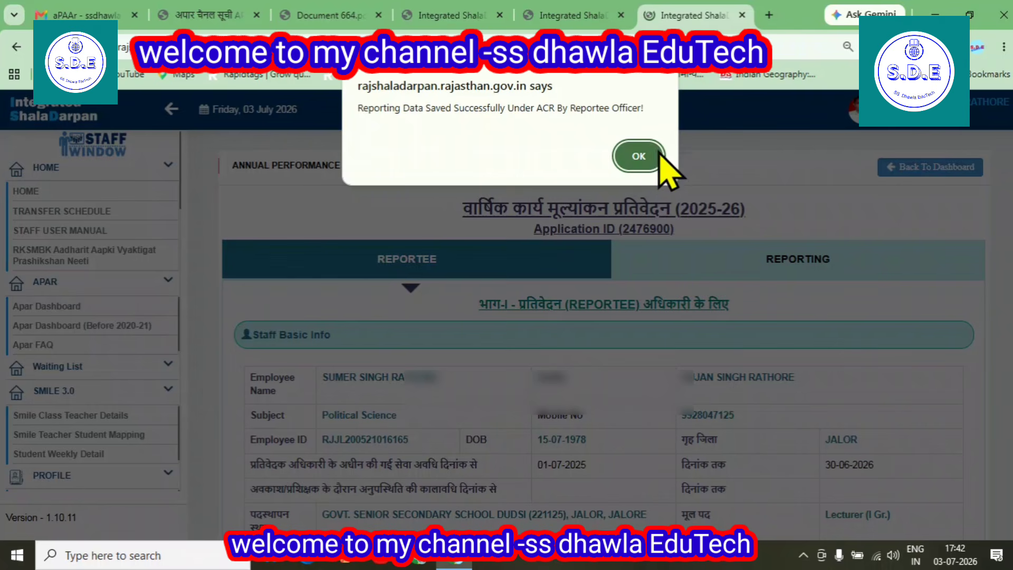
click(643, 154)
Finish and lock the APAR application, confirming the prompt
scroll(626, 344, down, 20)
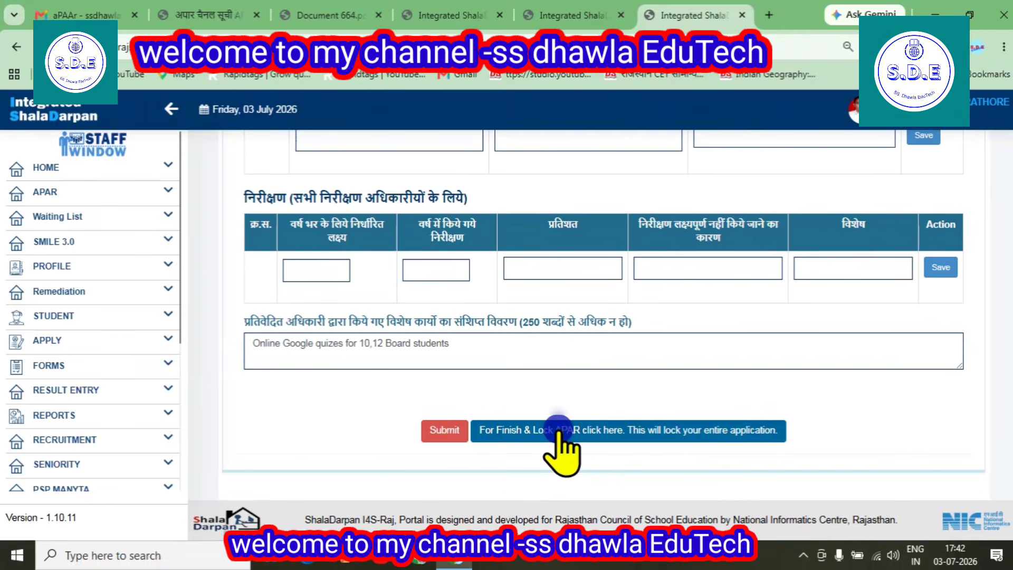
click(557, 430)
click(577, 185)
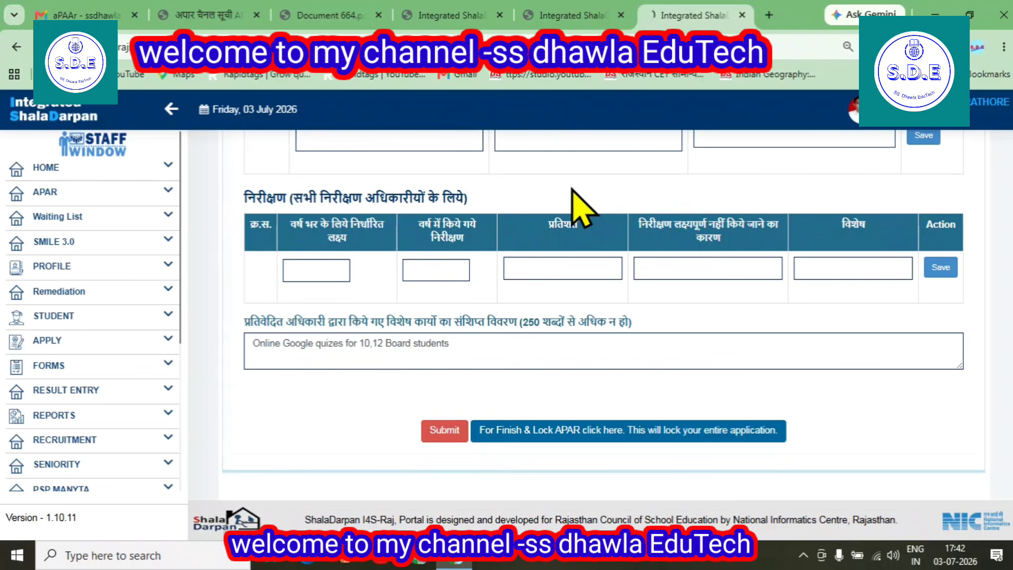
scroll(581, 208, down, 4)
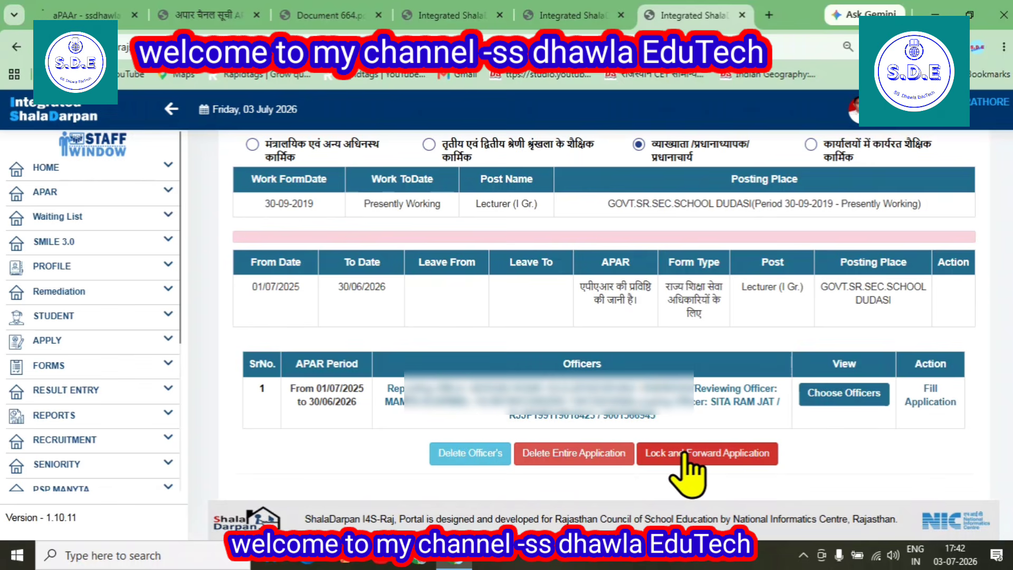
Lock and forward the application to the reporting officers, confirming the dialog
click(684, 453)
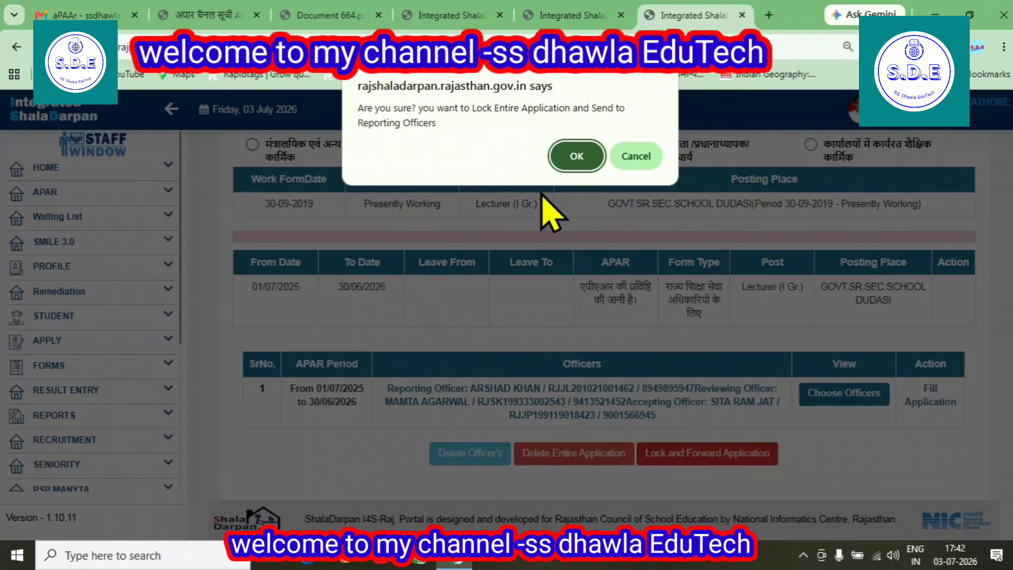
click(578, 156)
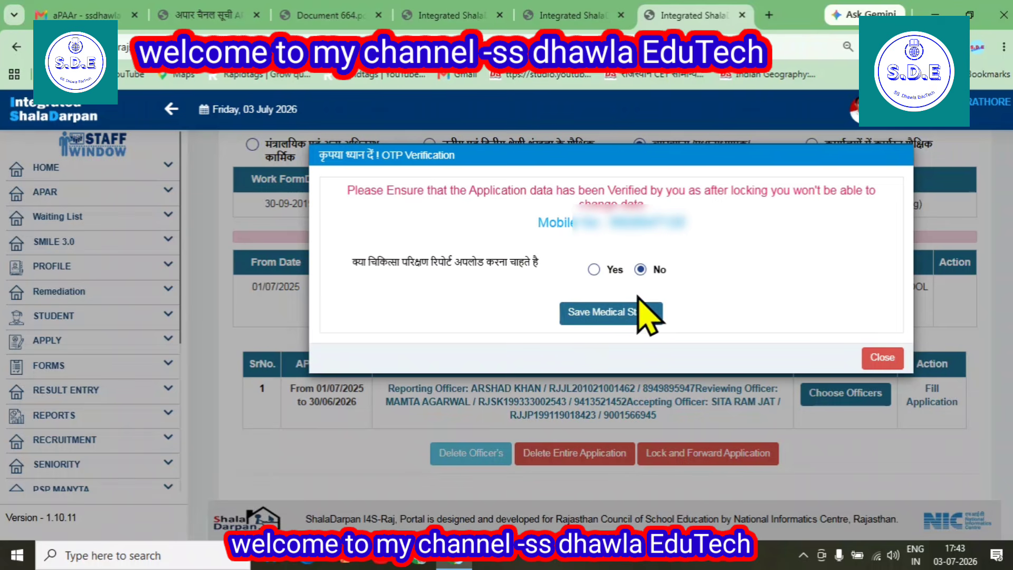
Save the medical report status as No, then request and verify the OTP
click(599, 317)
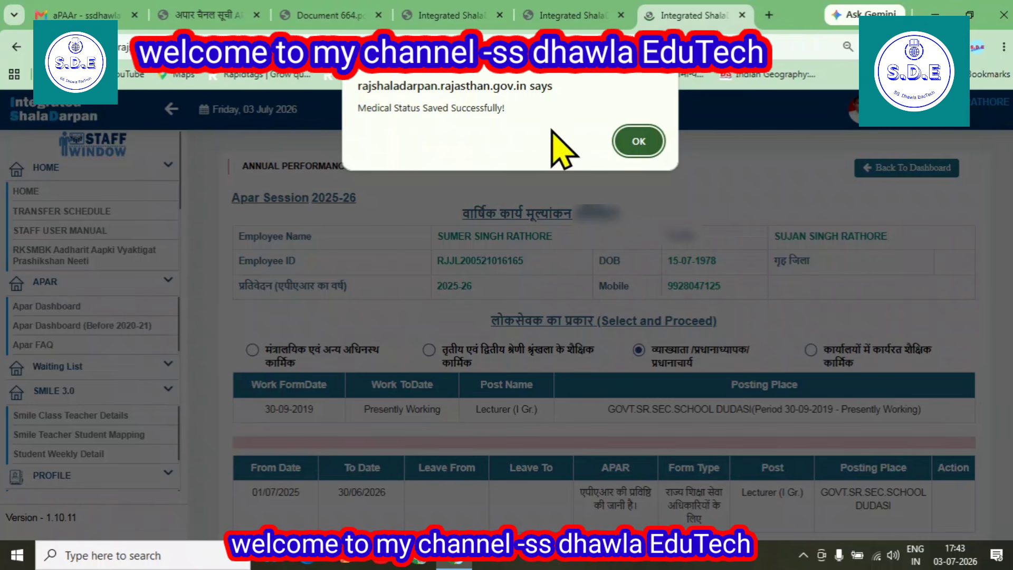
click(638, 142)
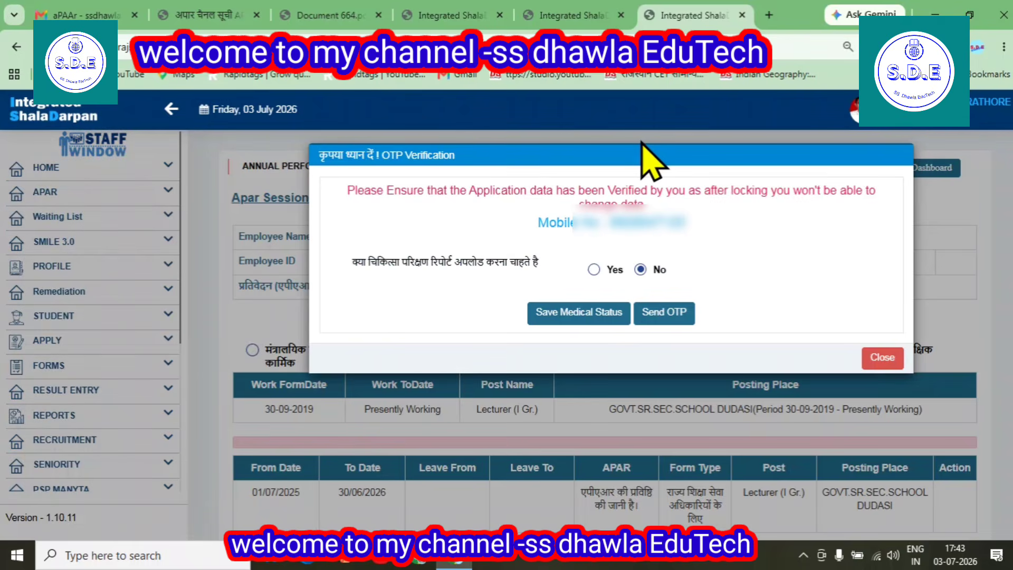
click(652, 313)
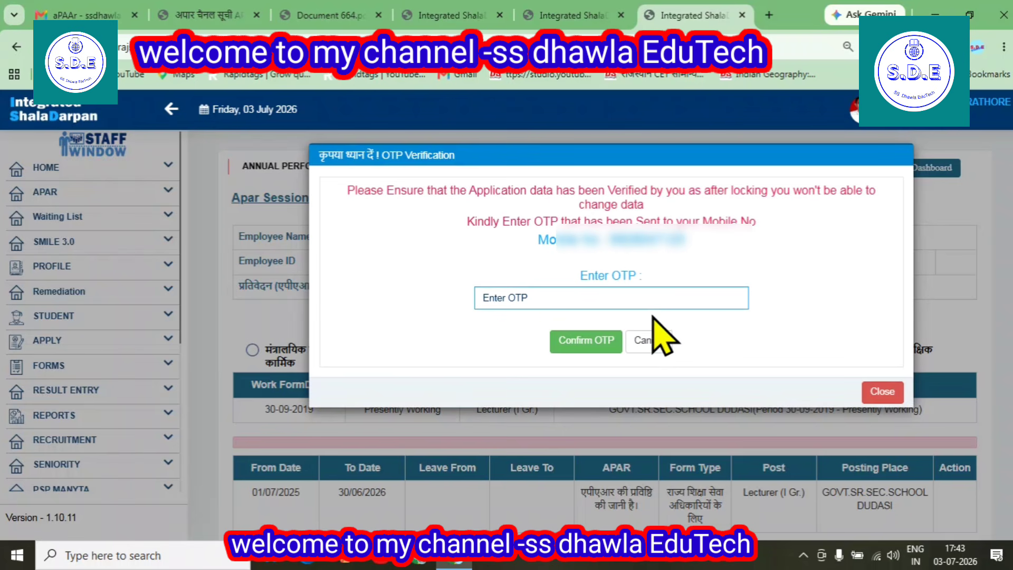
click(555, 303)
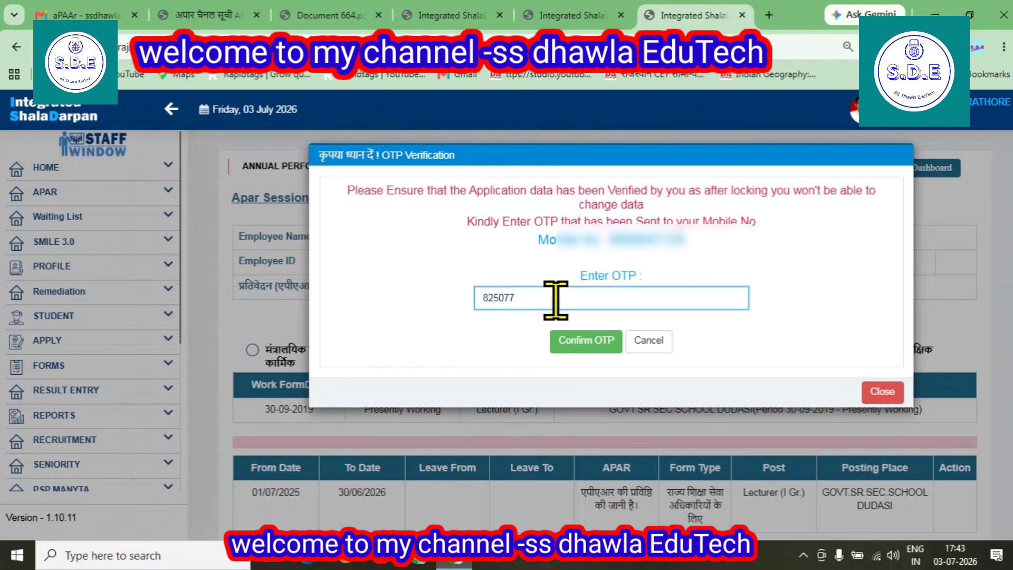
click(591, 338)
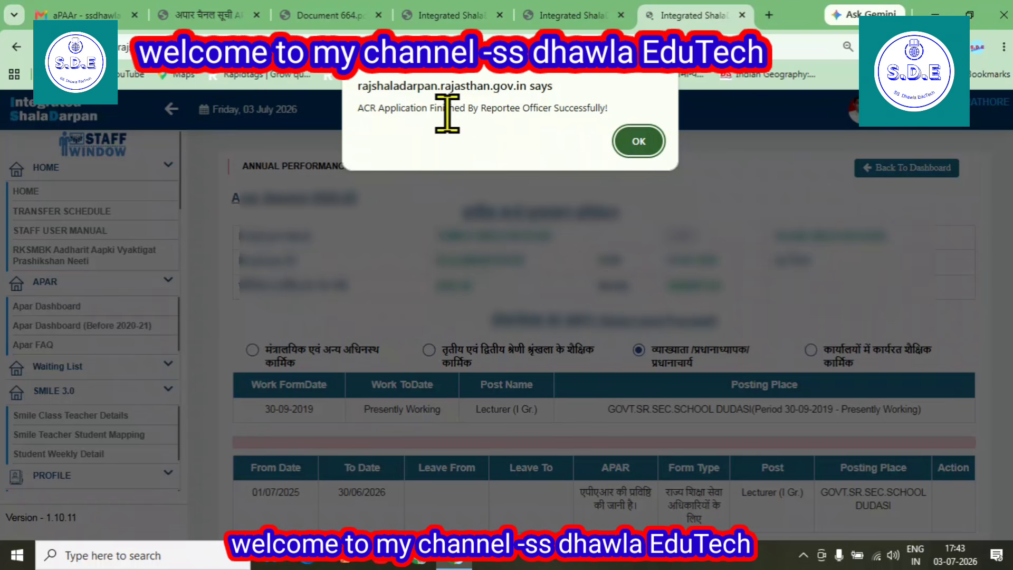
Dismiss the success message and download the submitted APAR from the officers table
click(639, 142)
scroll(529, 311, down, 3)
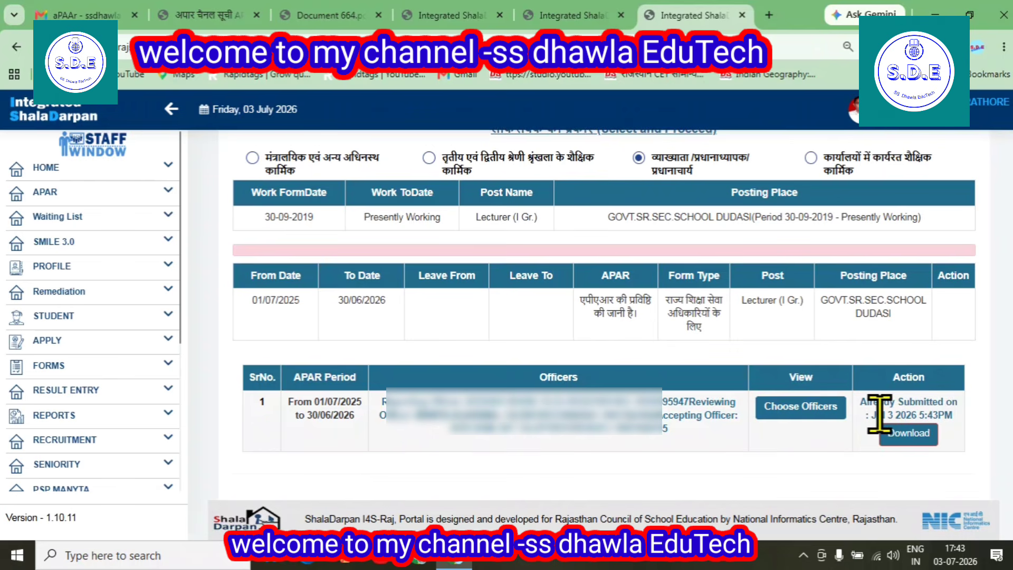
click(908, 433)
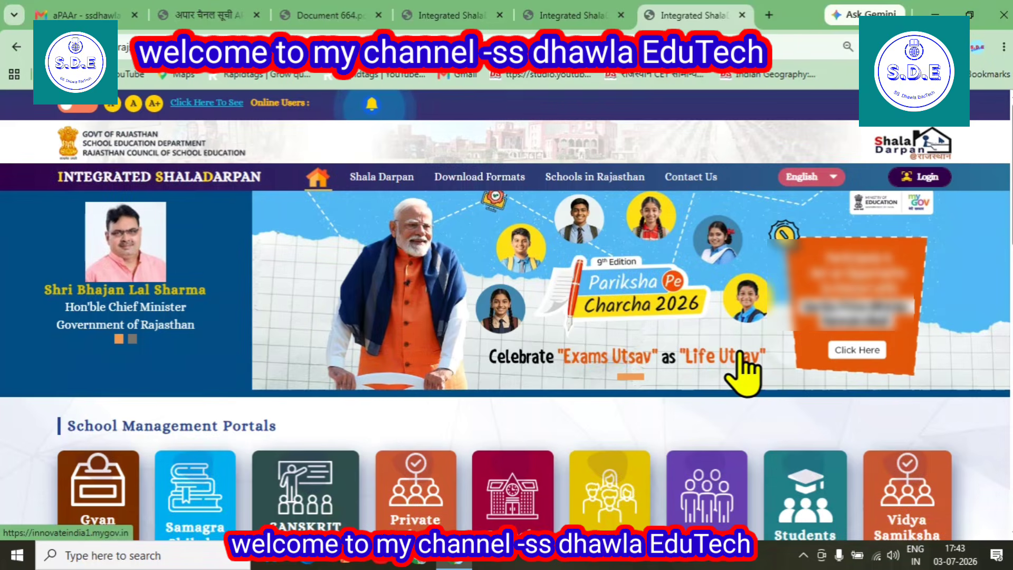
In the other ShalaDarpan tab, browse the filled, status and pending APAR lists
click(572, 15)
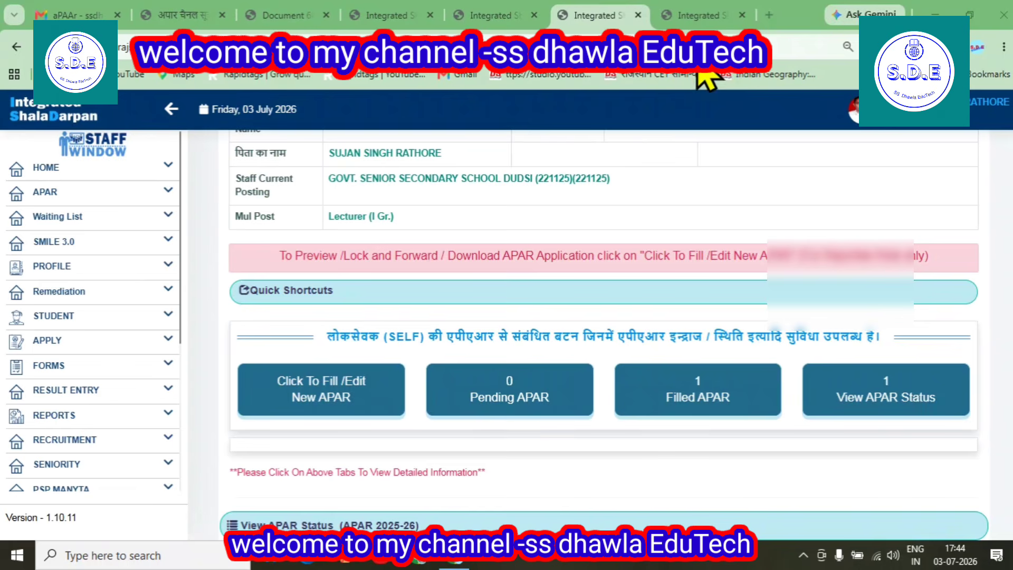
scroll(527, 263, down, 3)
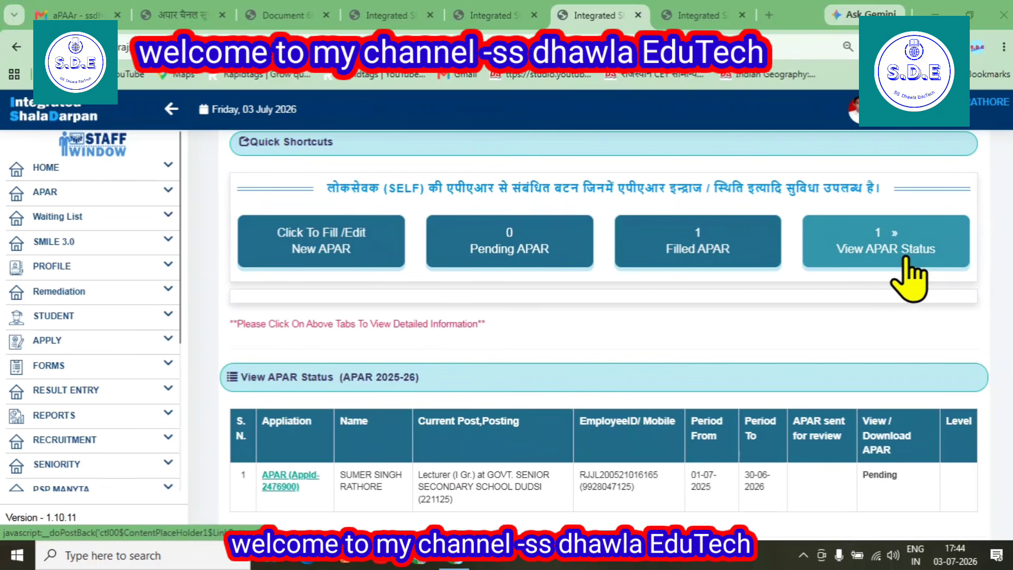
click(712, 253)
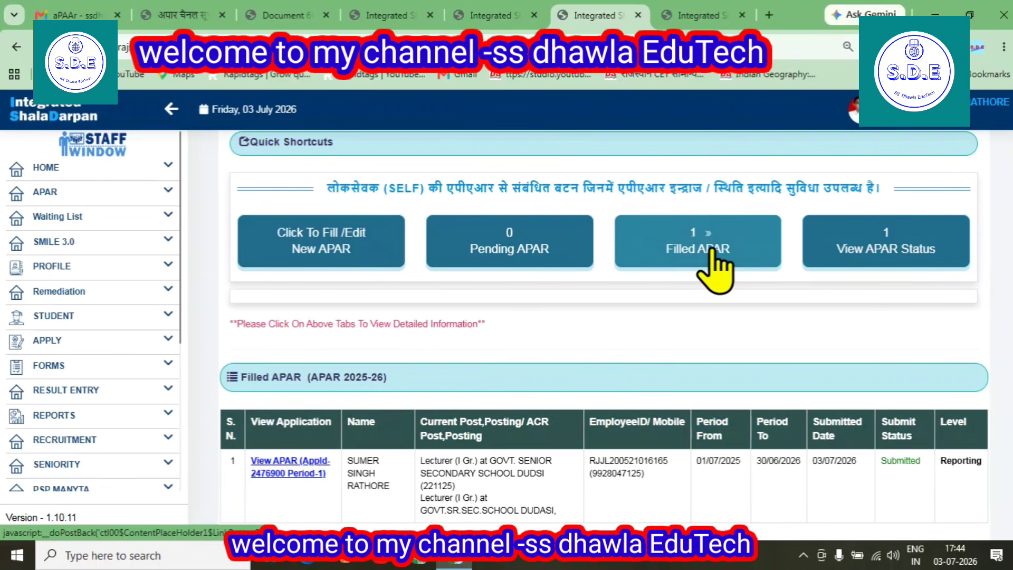
scroll(669, 378, down, 2)
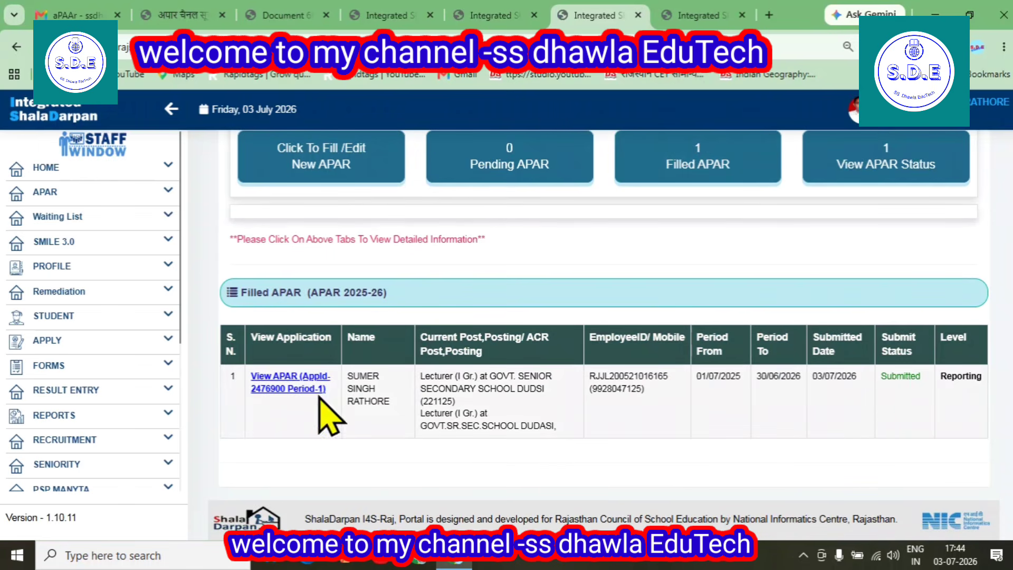
scroll(507, 443, up, 2)
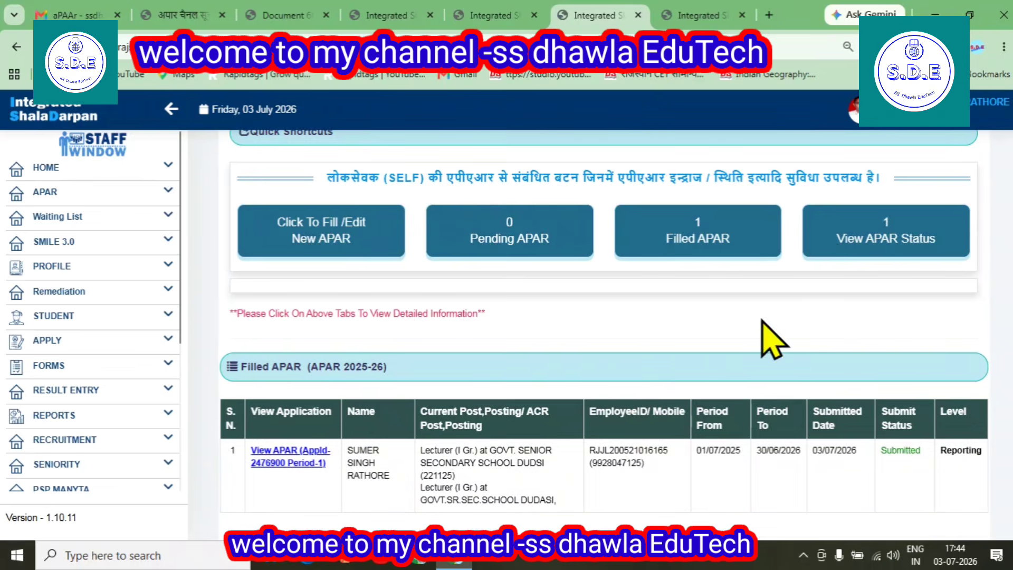
click(860, 251)
scroll(769, 316, down, 1)
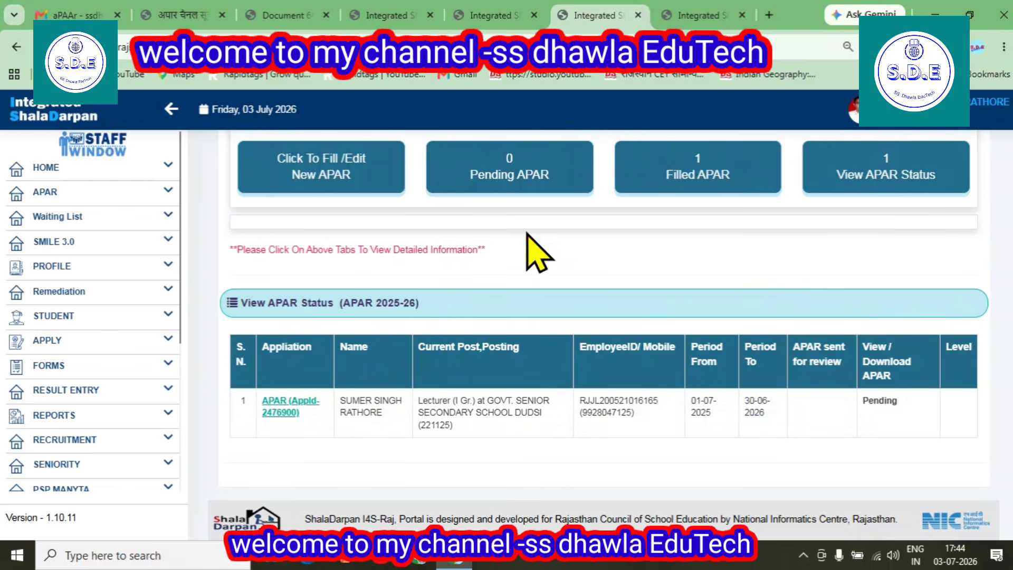
click(509, 184)
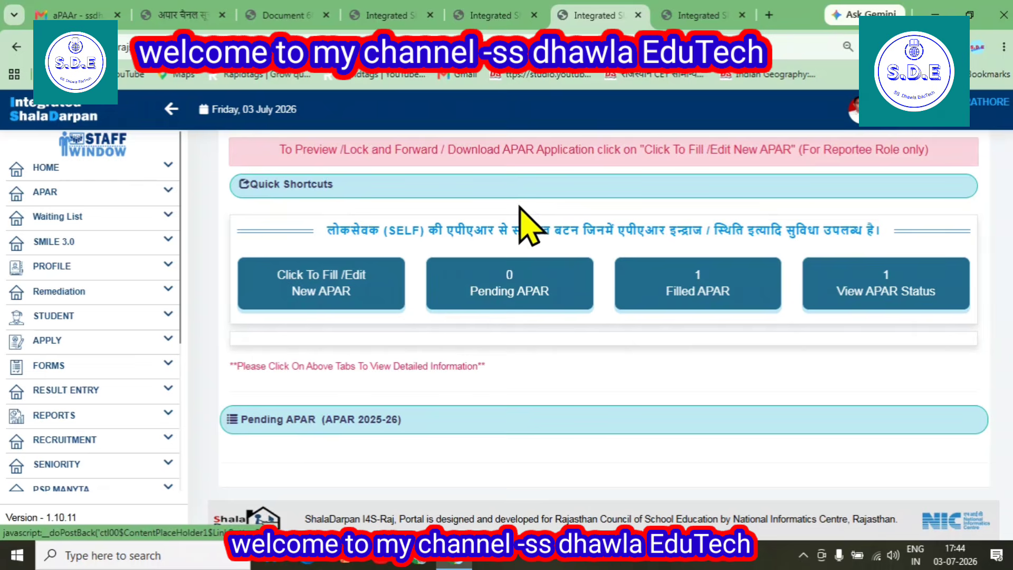
Open the 2025-26 APAR form page and scroll to the submitted 01/07/2025–30/06/2026 entry
click(739, 293)
scroll(701, 335, down, 2)
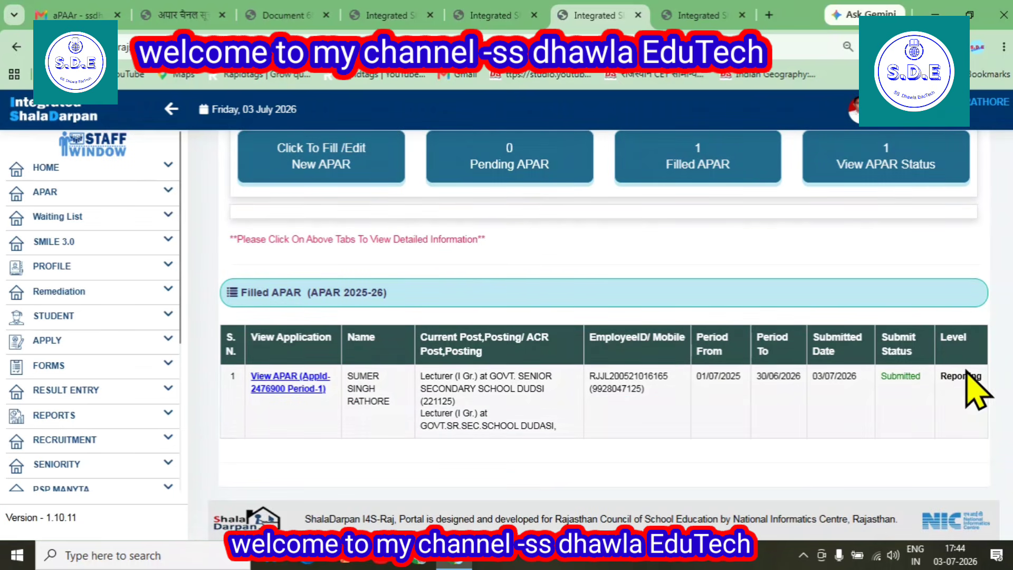
scroll(897, 316, up, 1)
click(873, 248)
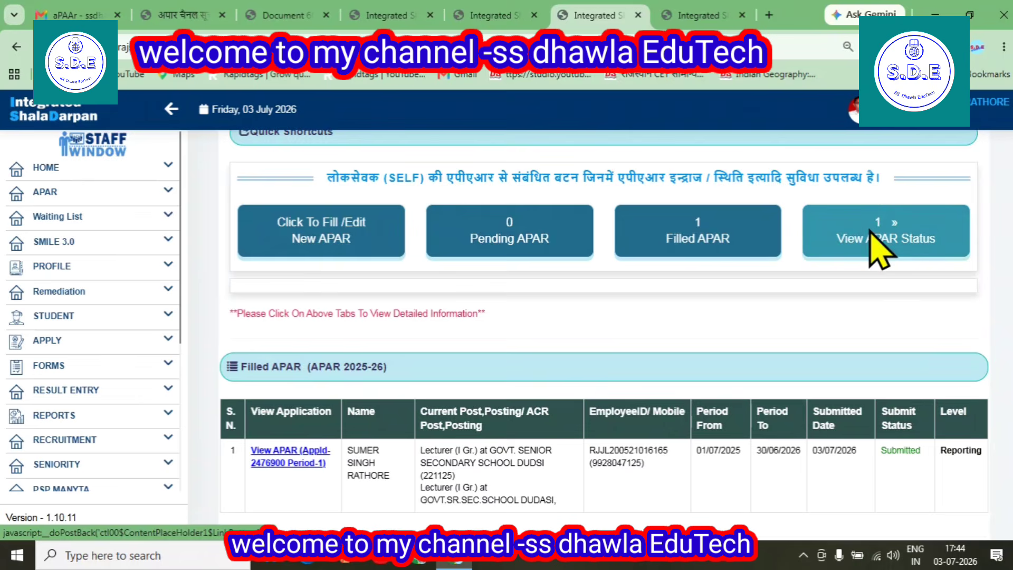
scroll(871, 259, down, 1)
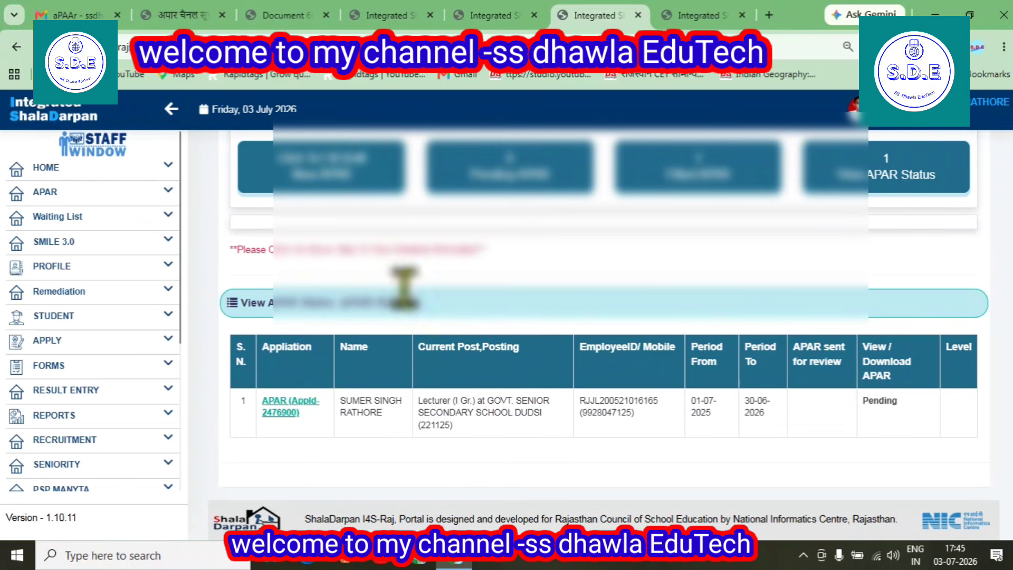
click(330, 191)
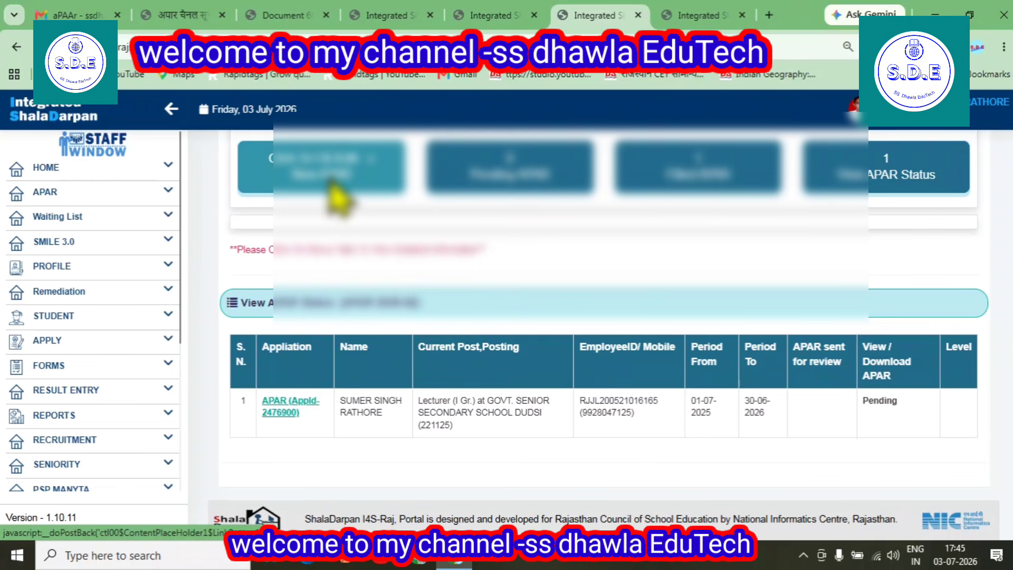
scroll(699, 410, down, 2)
scroll(707, 427, down, 2)
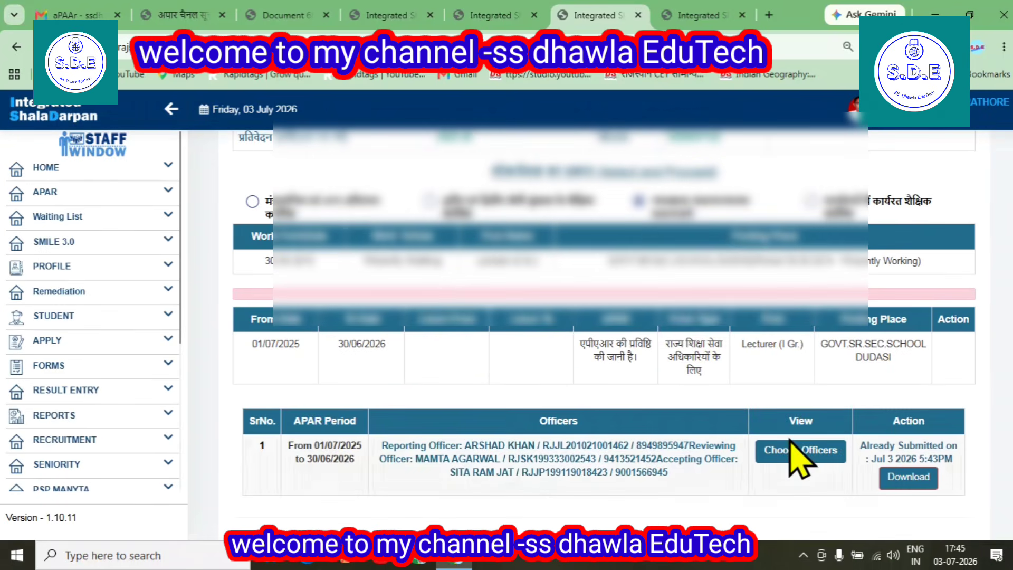
scroll(904, 478, down, 1)
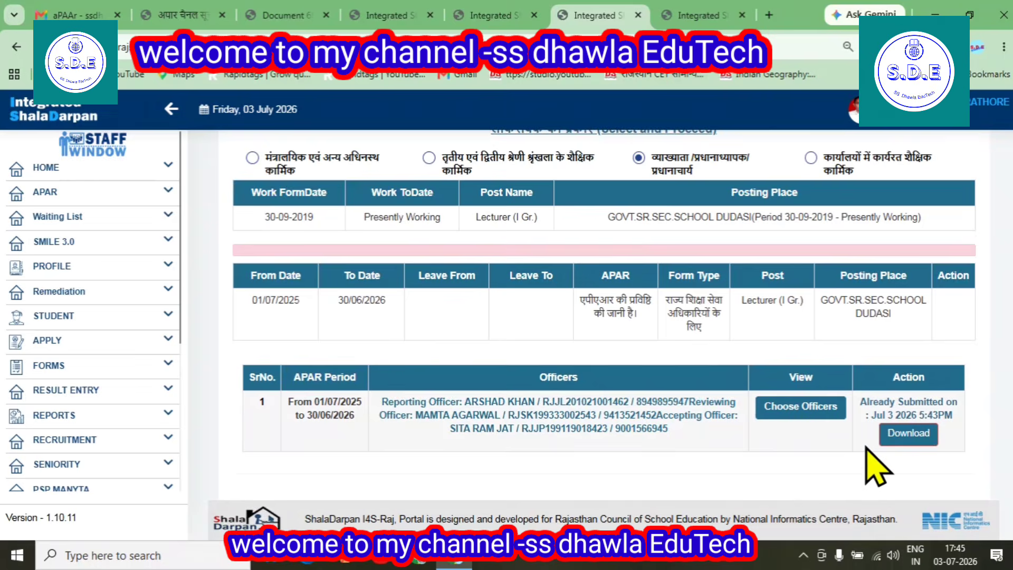
Download the ACR1 PDF and zoom it to 110%
click(903, 440)
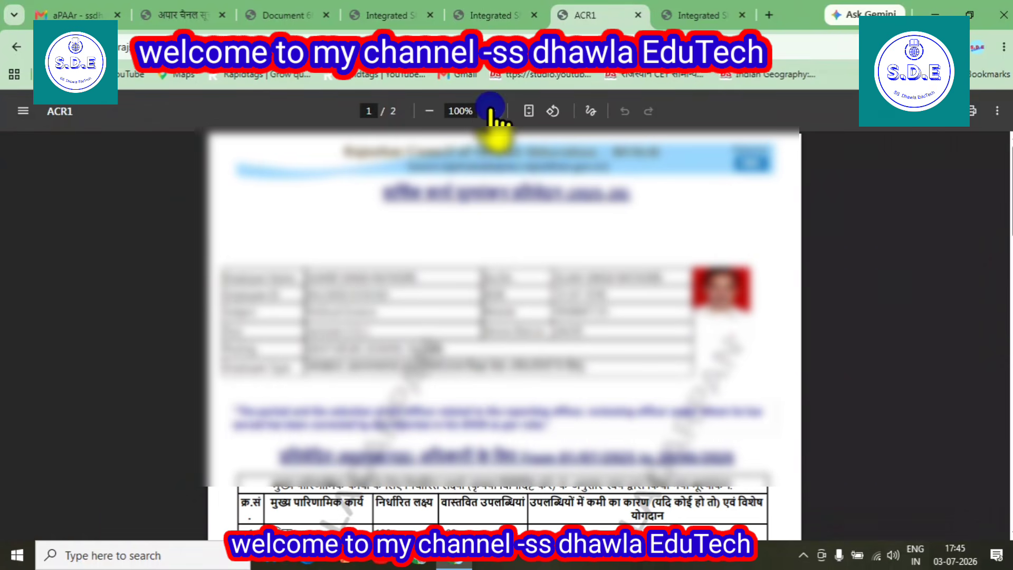
click(492, 111)
scroll(477, 339, down, 2)
scroll(414, 309, down, 8)
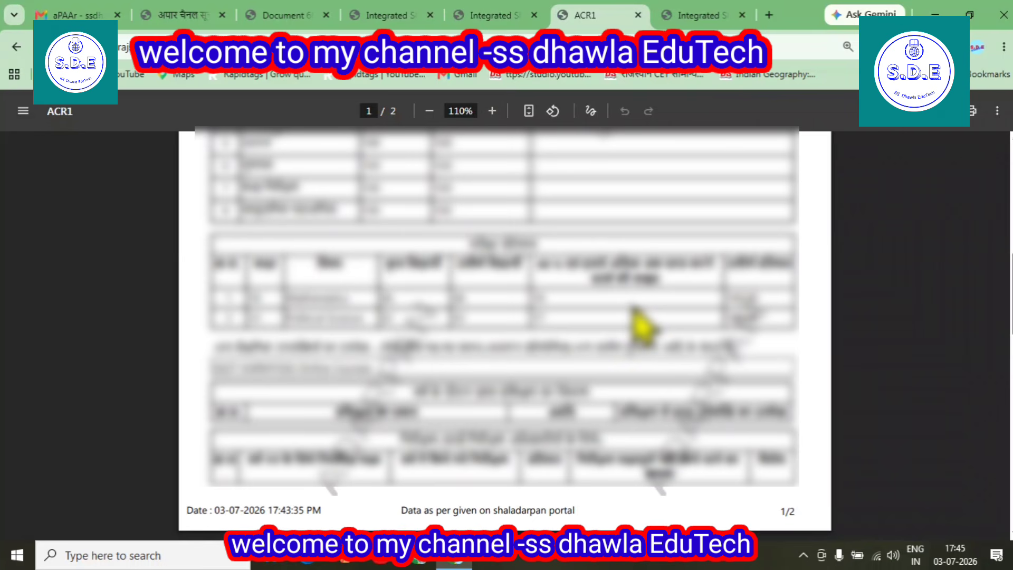
Read through both pages of the ACR1 PDF
scroll(641, 327, down, 4)
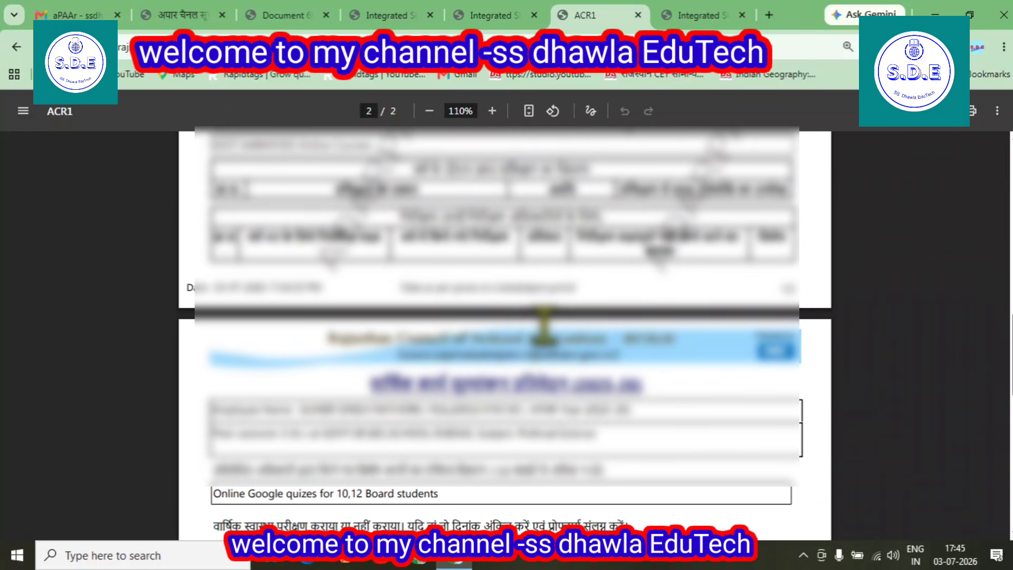
scroll(544, 325, down, 10)
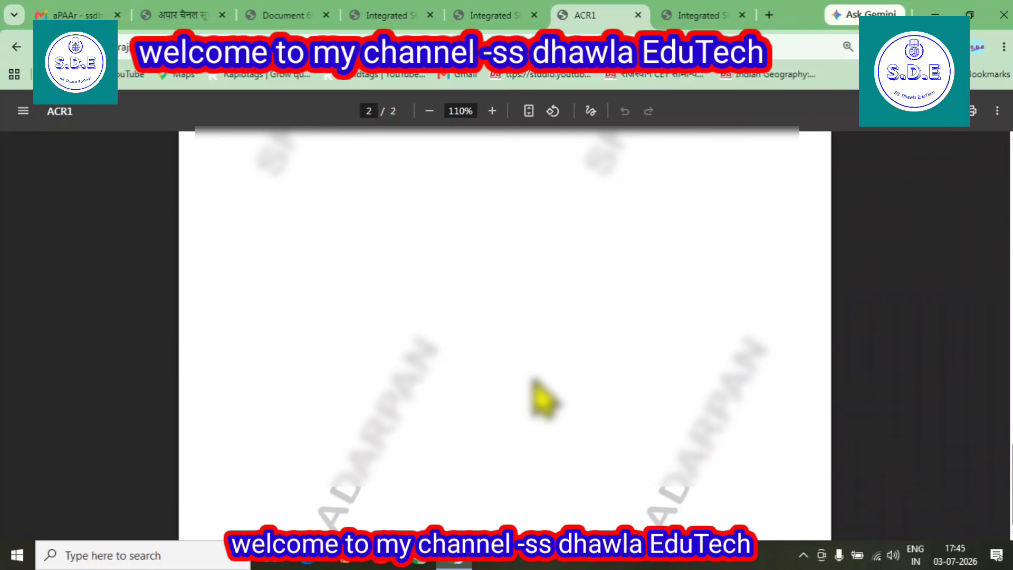
scroll(543, 400, down, 2)
scroll(551, 396, up, 8)
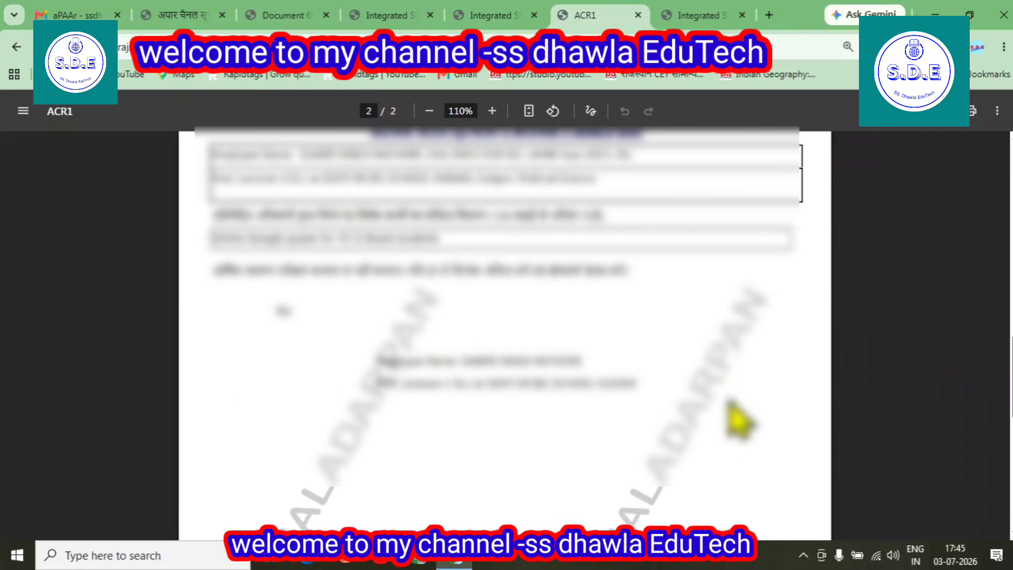
scroll(739, 419, up, 5)
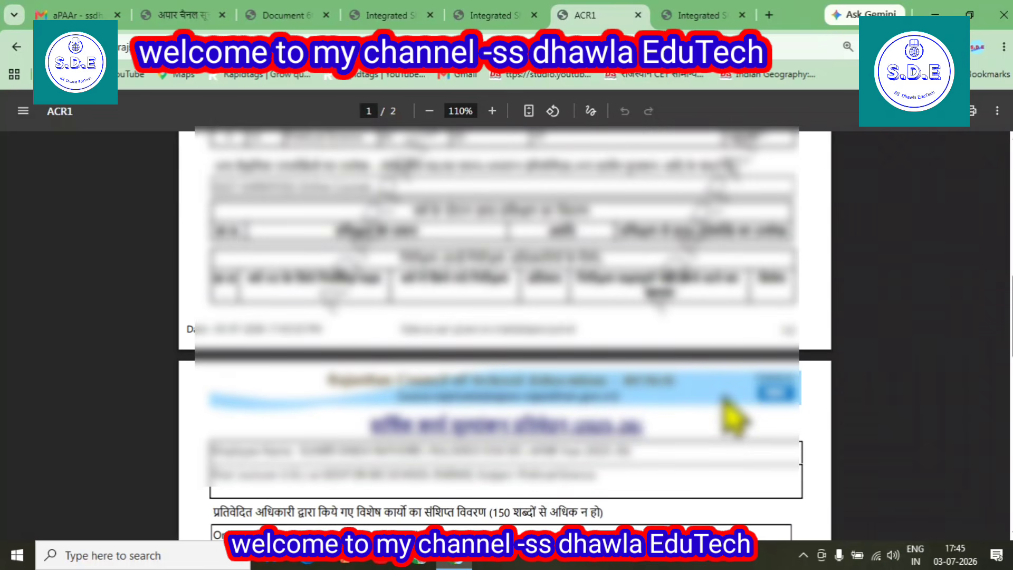
scroll(734, 417, up, 2)
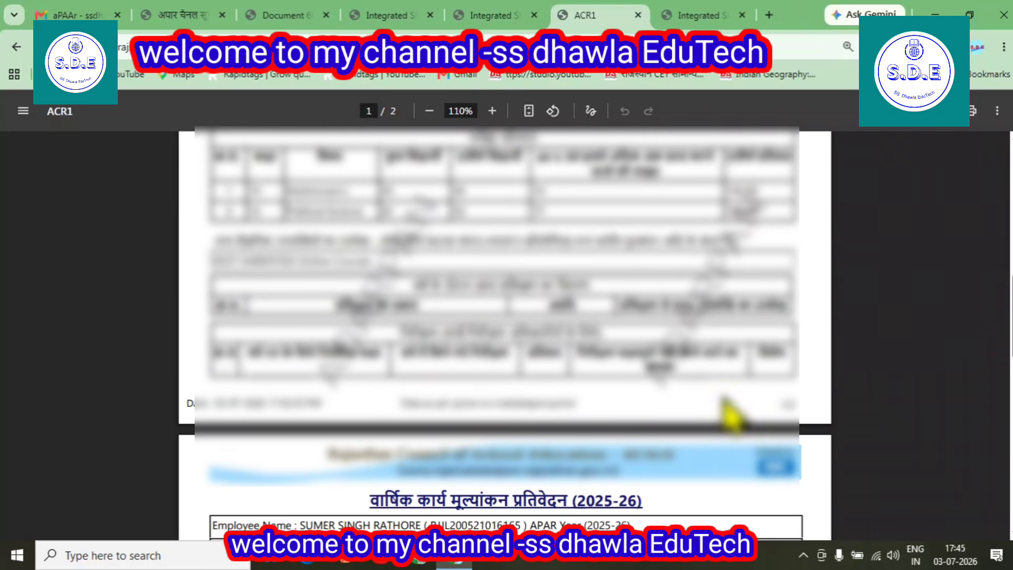
click(515, 7)
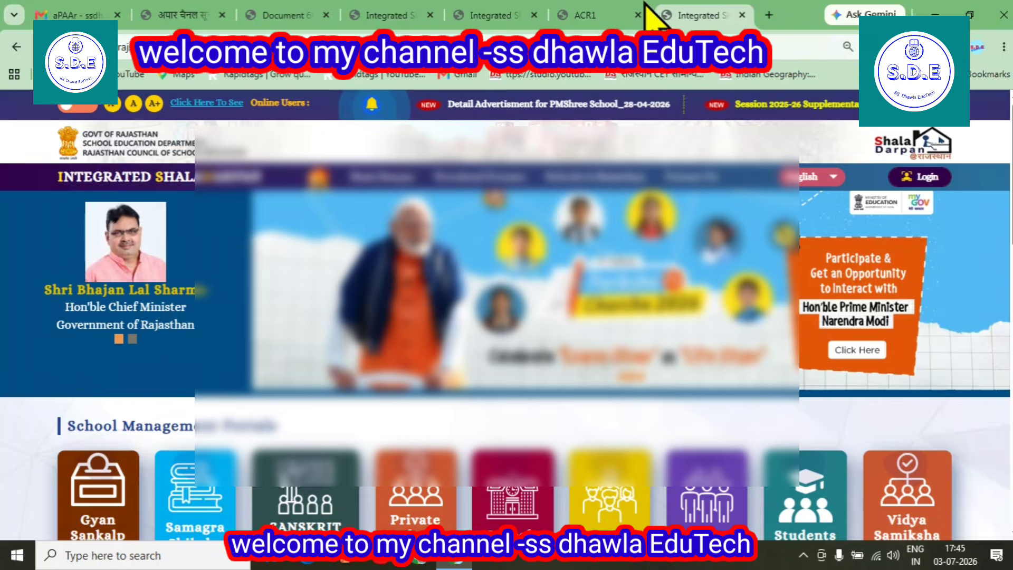
click(574, 12)
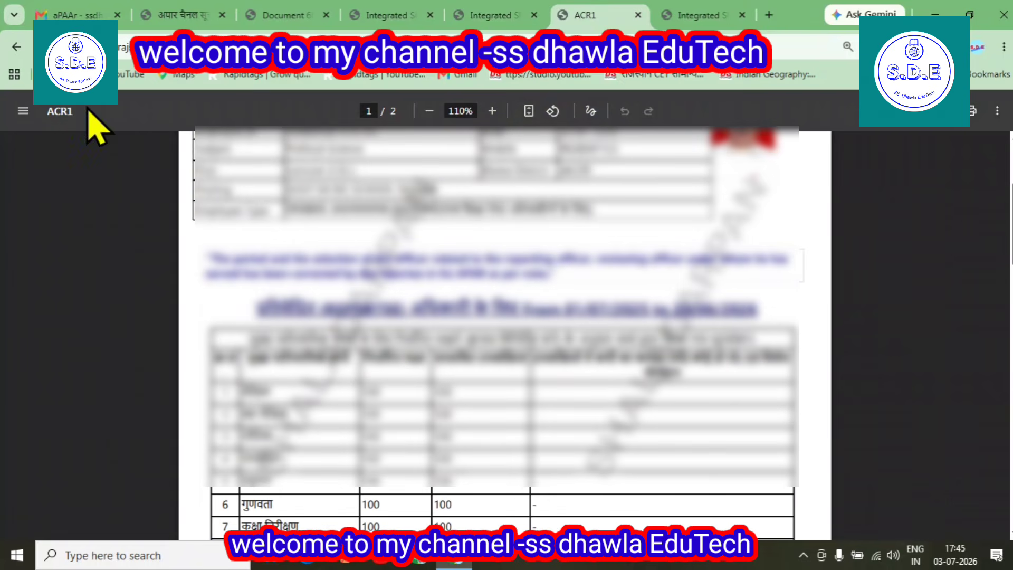
Go back in ShalaDarpan and open APAR > Apar Dashboard
click(17, 46)
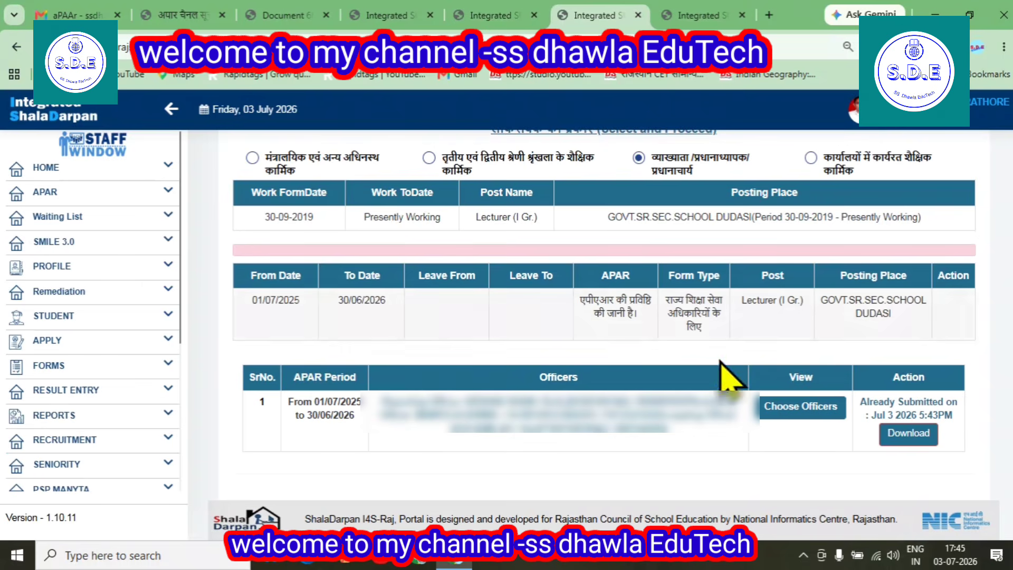
scroll(689, 324, up, 3)
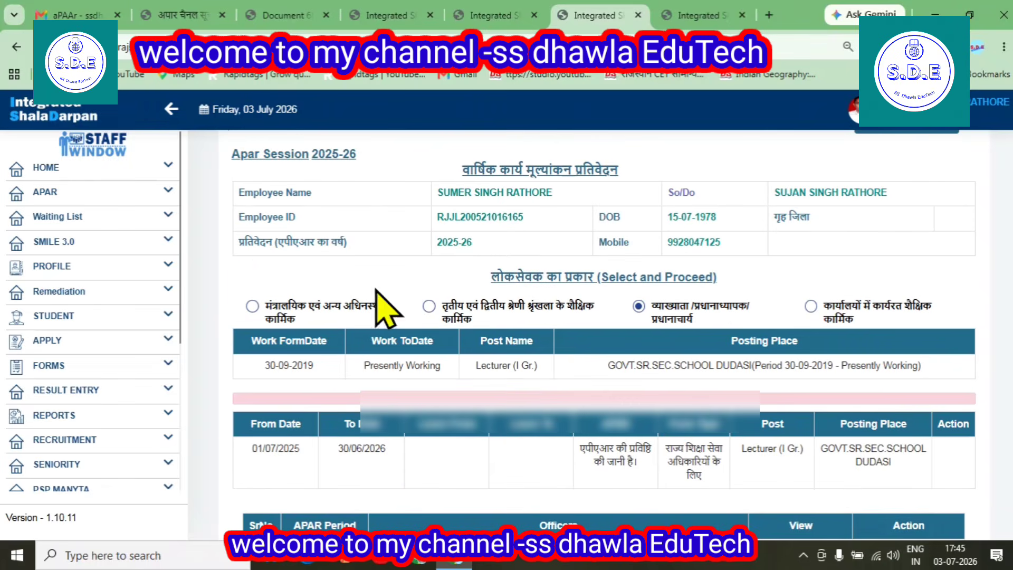
click(52, 192)
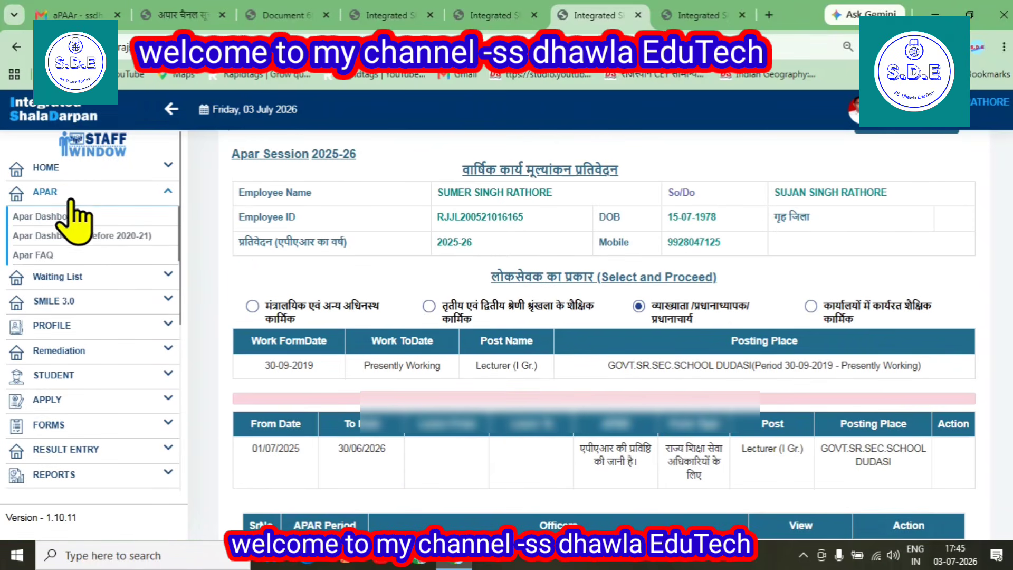
click(56, 216)
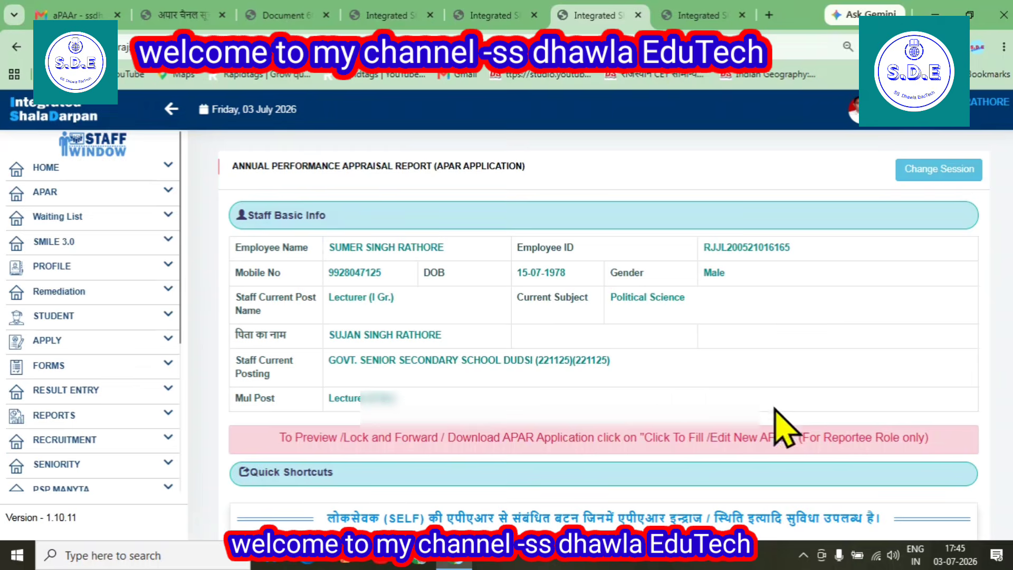
scroll(781, 422, down, 5)
Confirm the filled APAR, submitted 03/07/2026, shows Reporting level
click(902, 311)
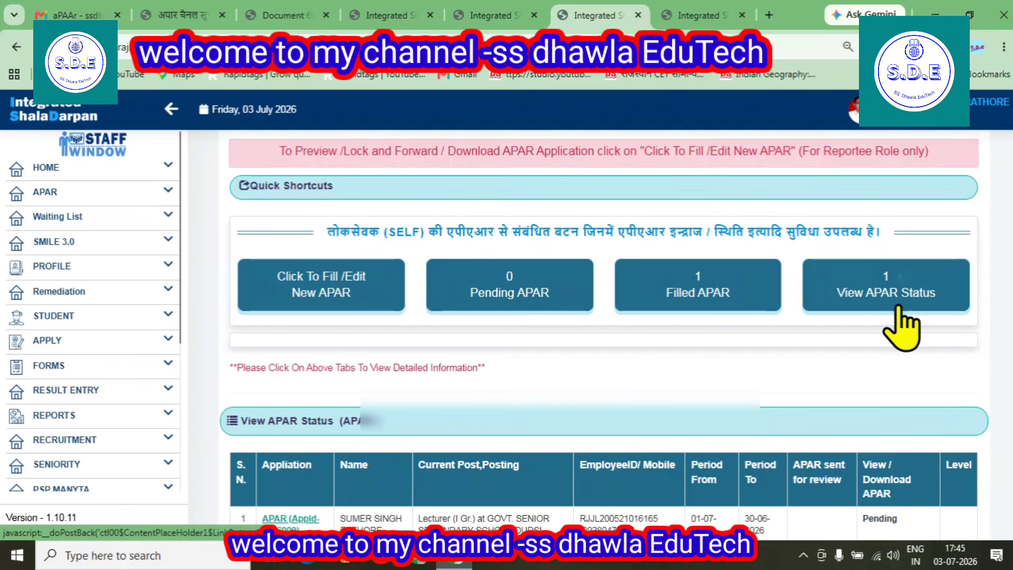
scroll(902, 327, down, 2)
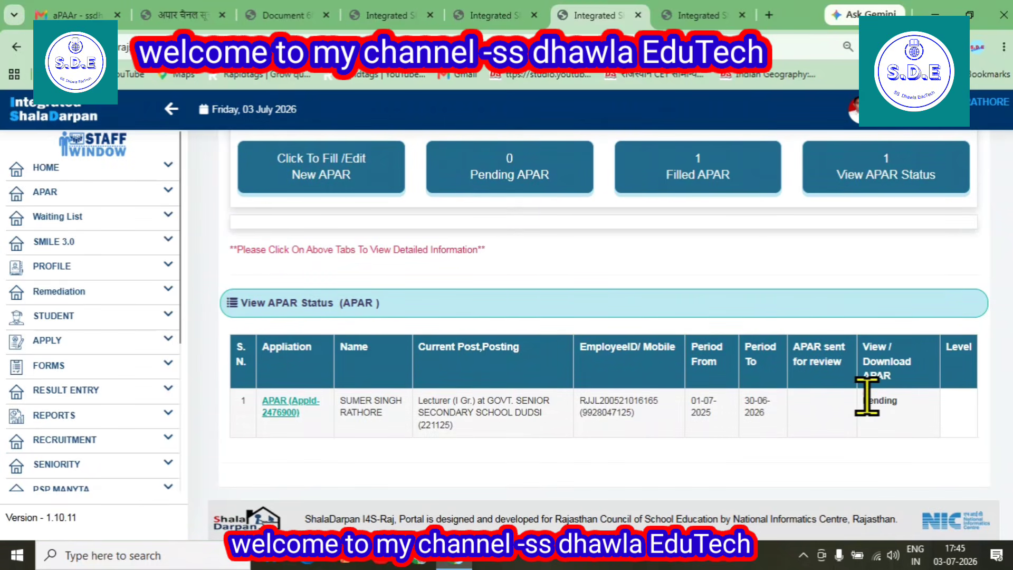
click(702, 195)
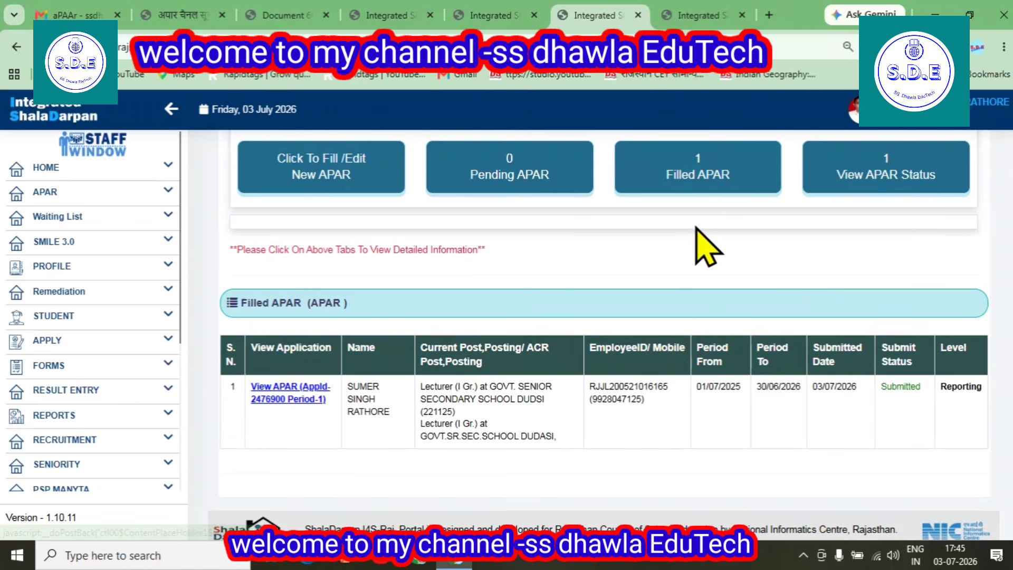
drag(943, 385, 985, 388)
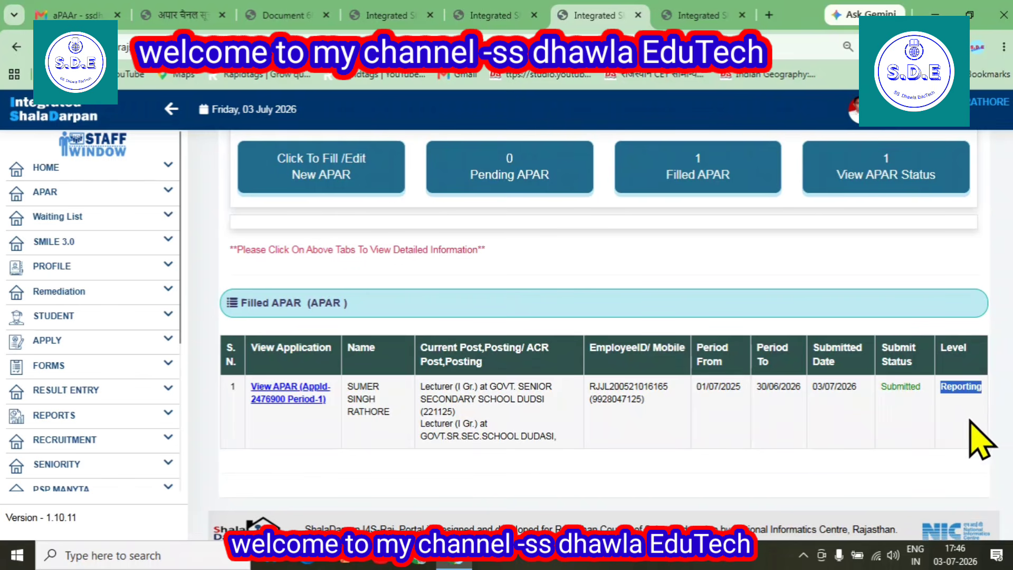
click(675, 13)
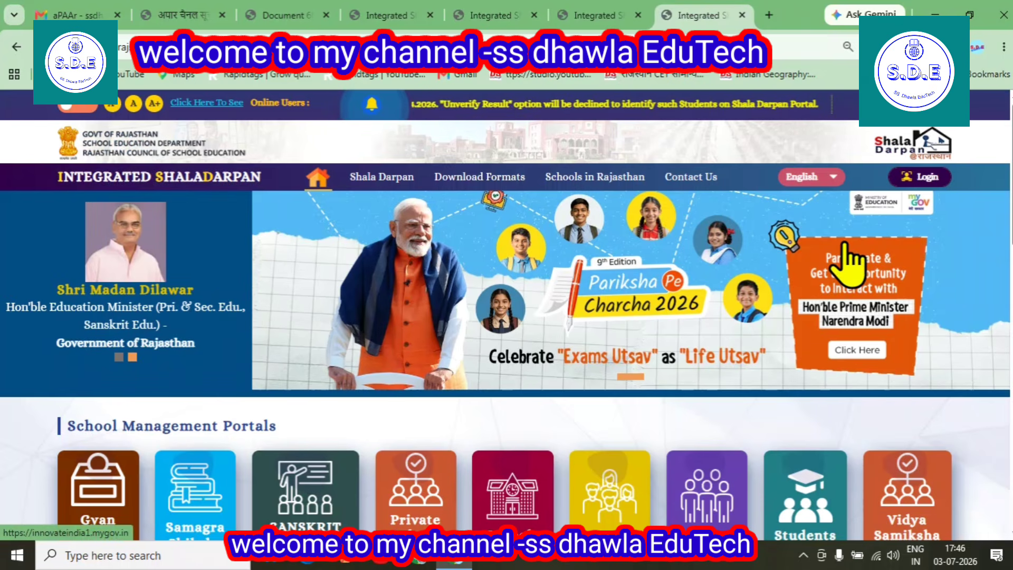